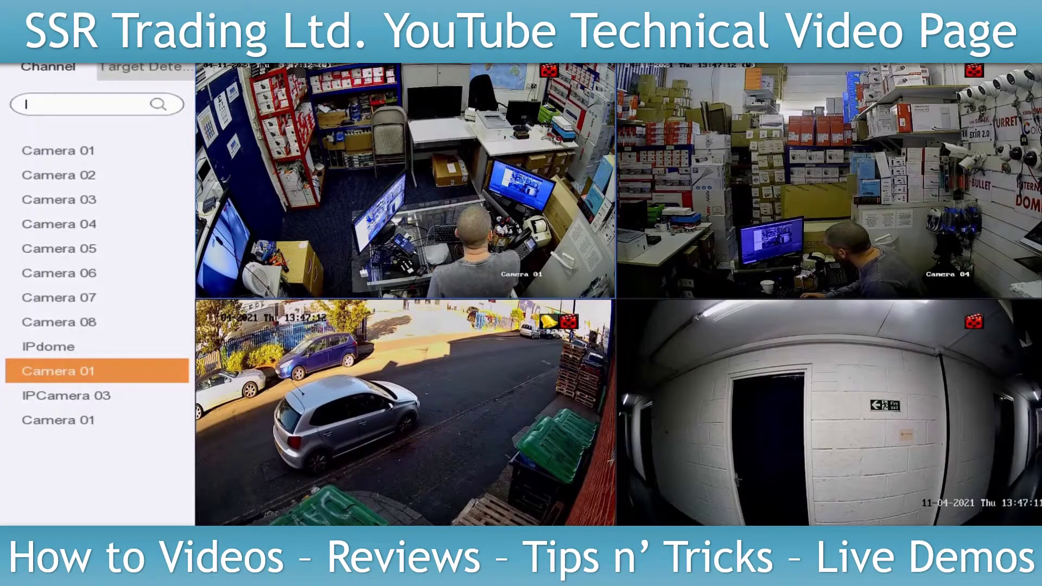
Activate inactive camera 011 (DS-2CD2387G2-LSU/SL) with a new admin password, entered twice
left_click_drag(232, 226, 369, 418)
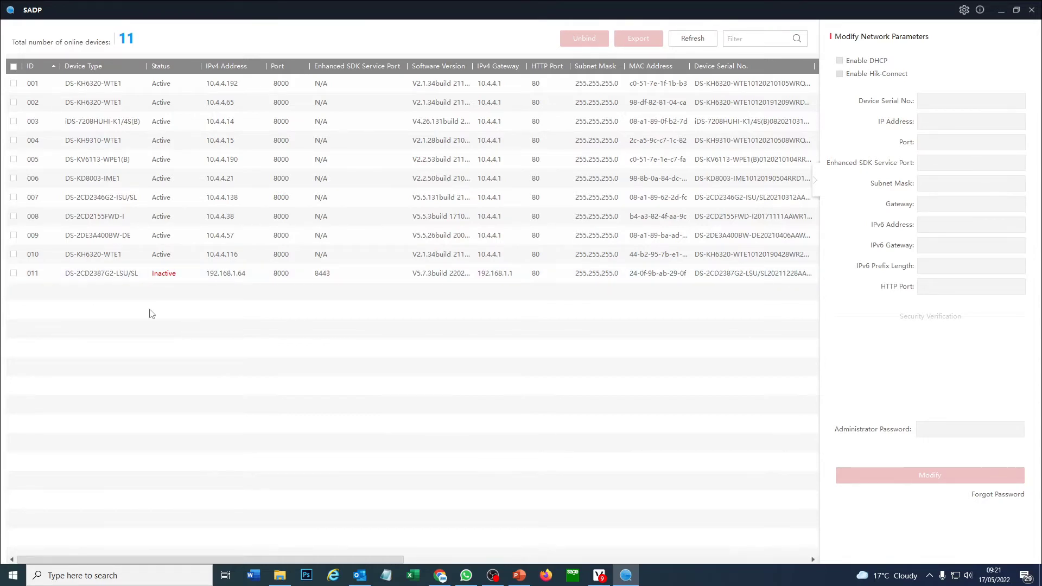
left_click(14, 273)
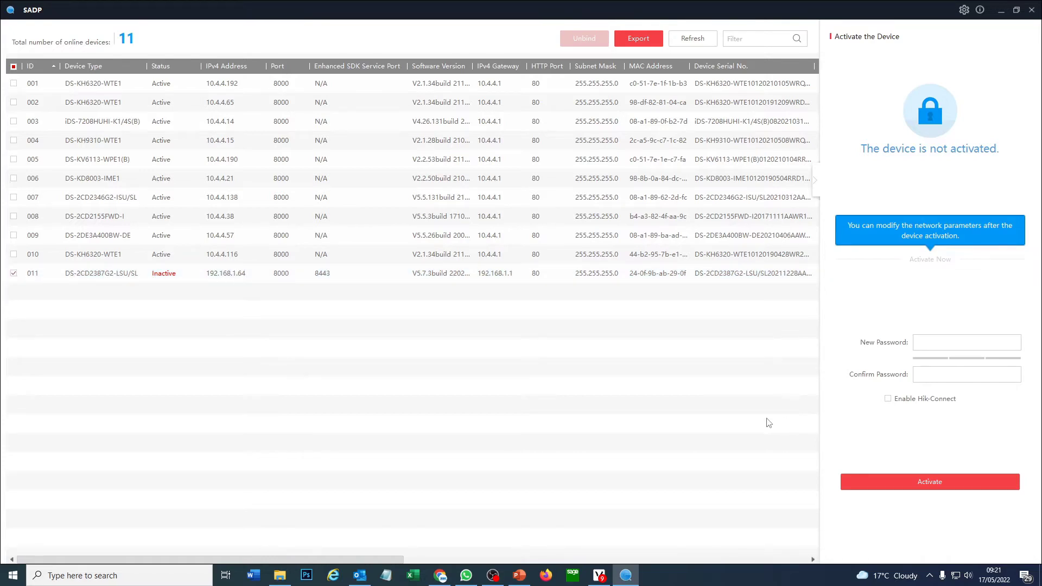
left_click(975, 346)
type("••••••••")
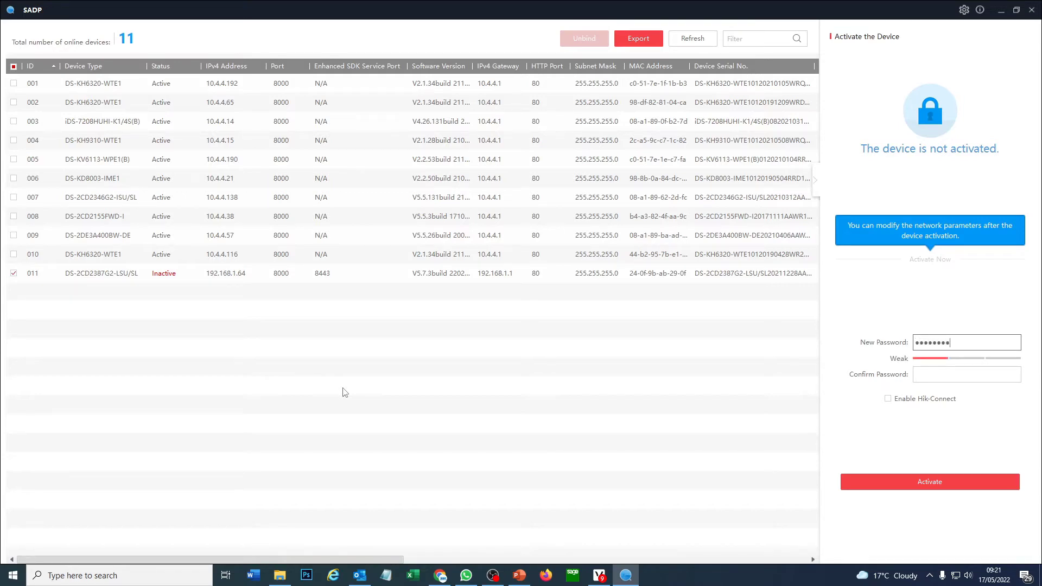
left_click(938, 379)
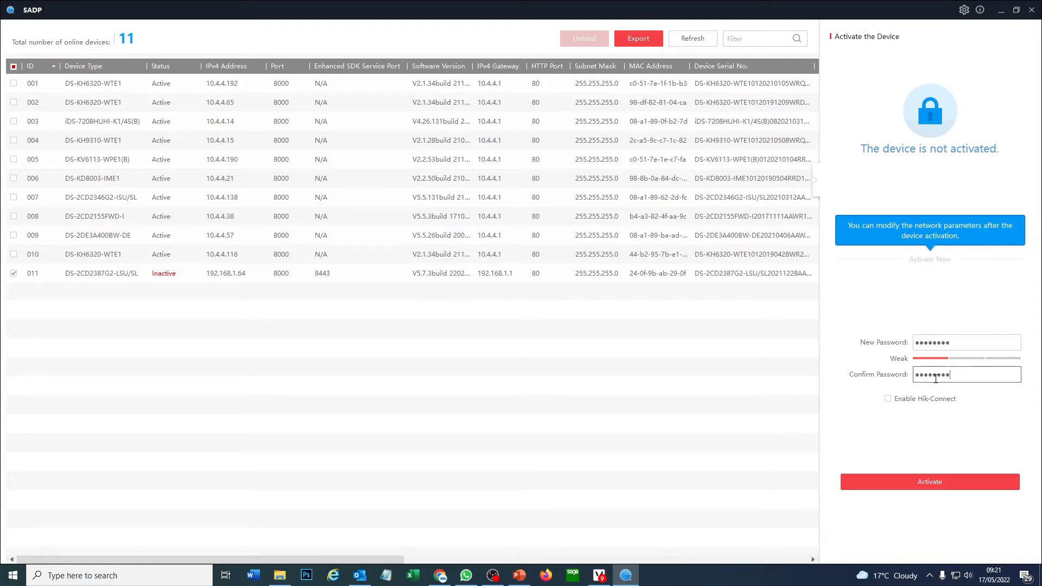
left_click(929, 485)
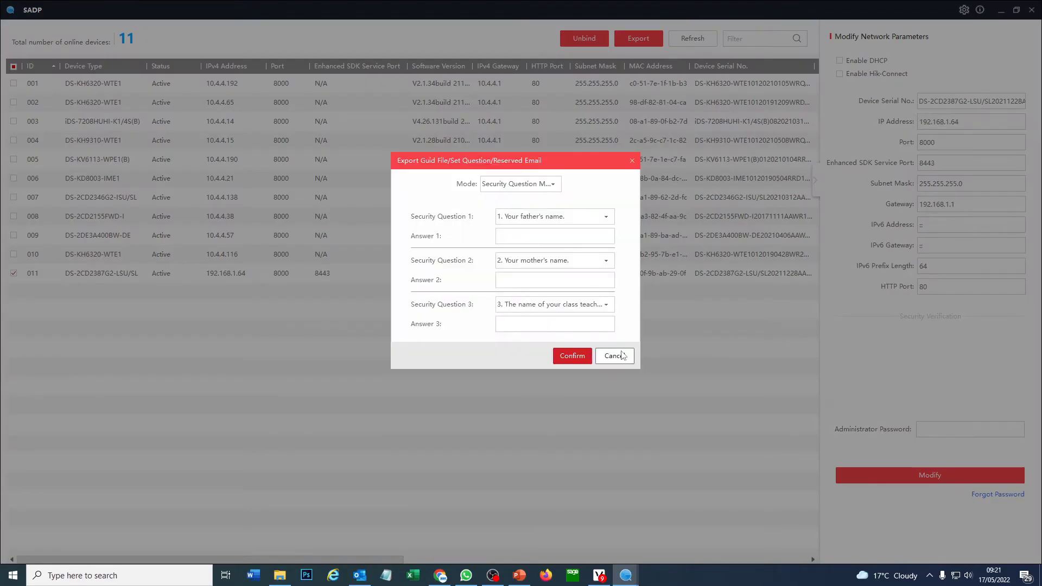
Cancel the Export Guid File/Set Question dialog to skip the security questions
left_click(623, 356)
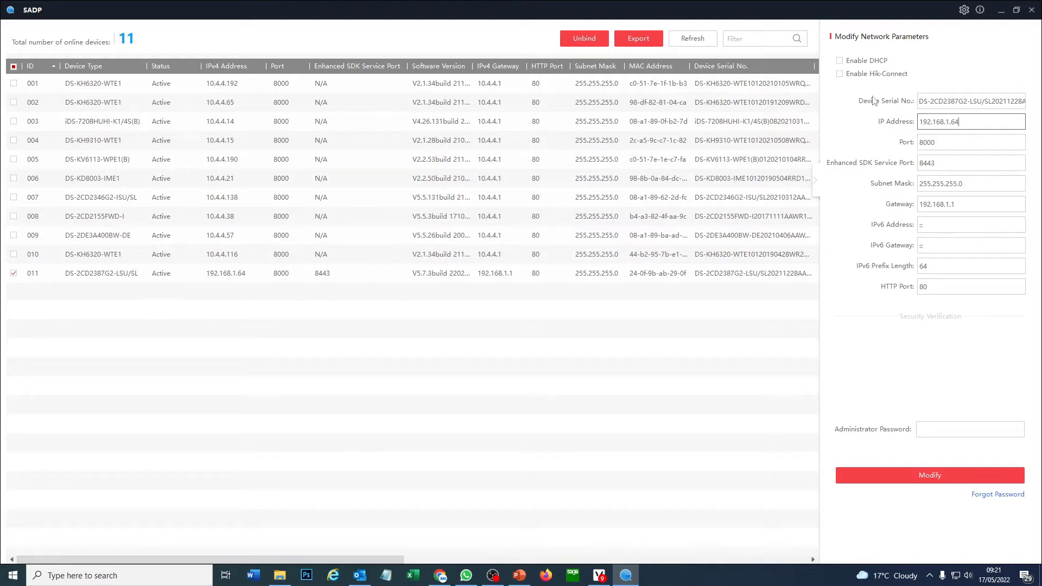
Enable DHCP on the DS-2CD2387G2-LSU/SL camera with the admin password, then refresh to show 10.4.4.114
left_click(865, 61)
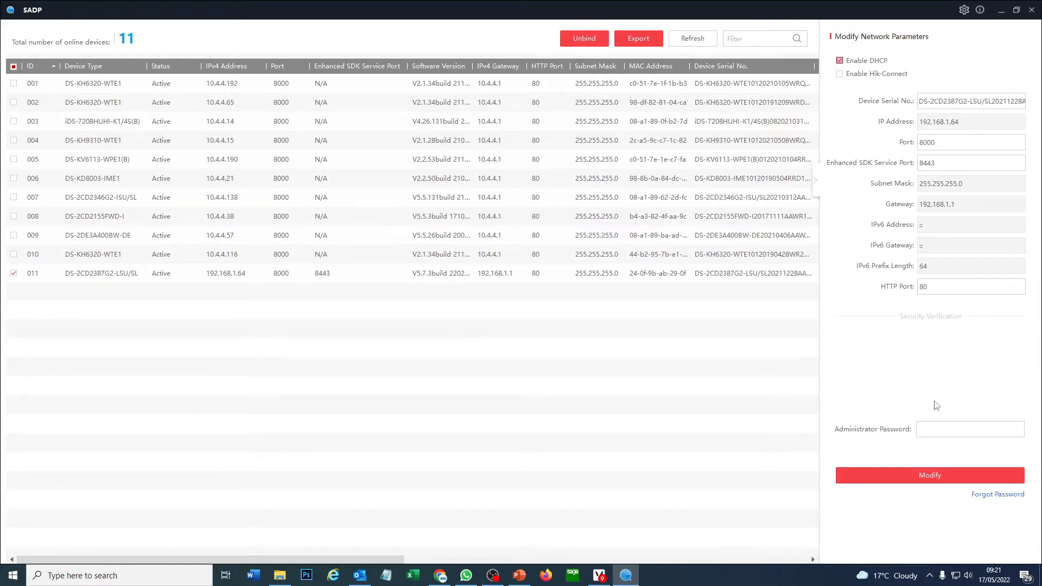
left_click(940, 427)
left_click(941, 475)
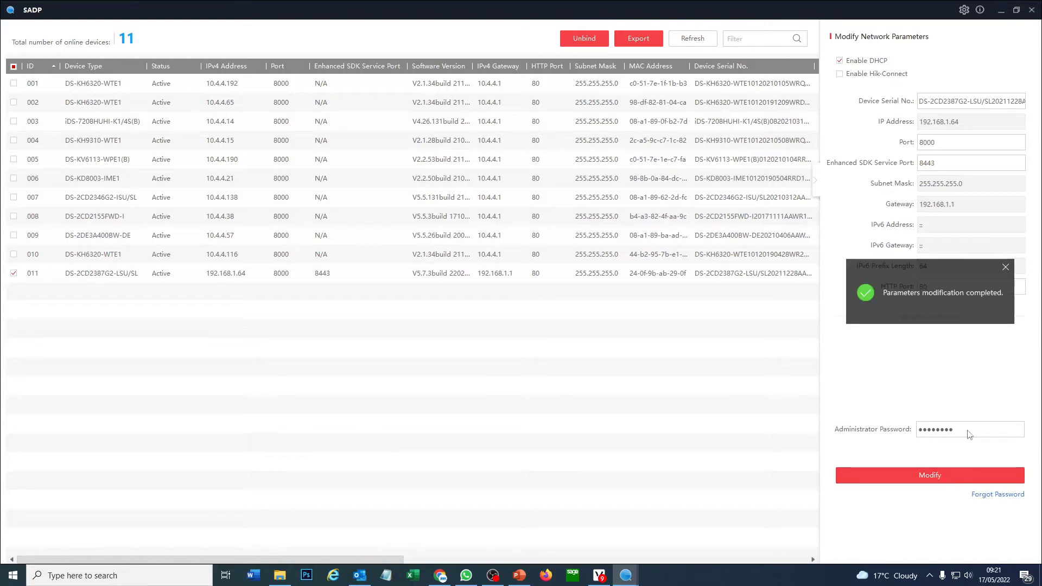
left_click(1010, 270)
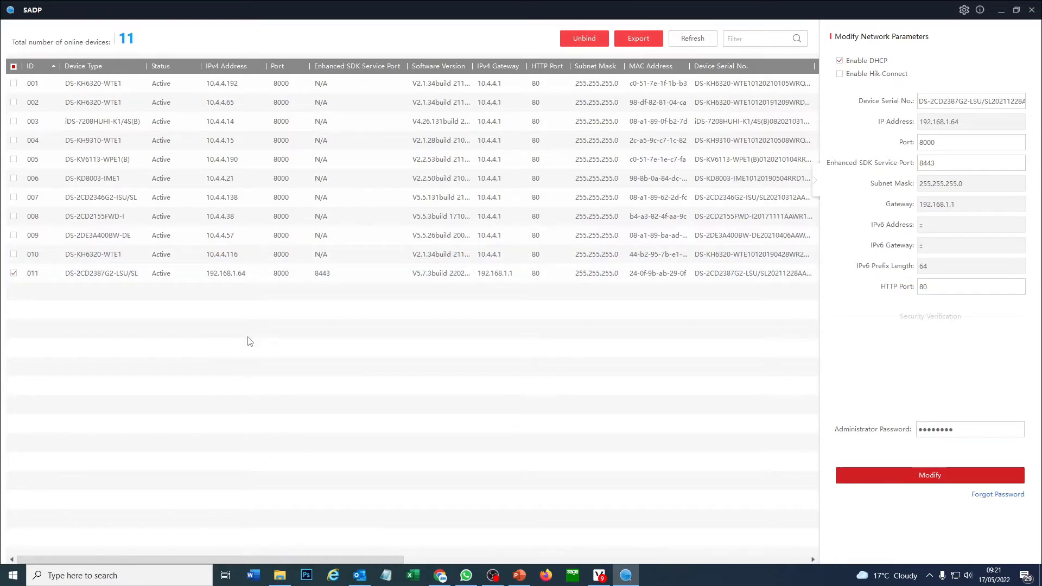
left_click(212, 278)
left_click(683, 41)
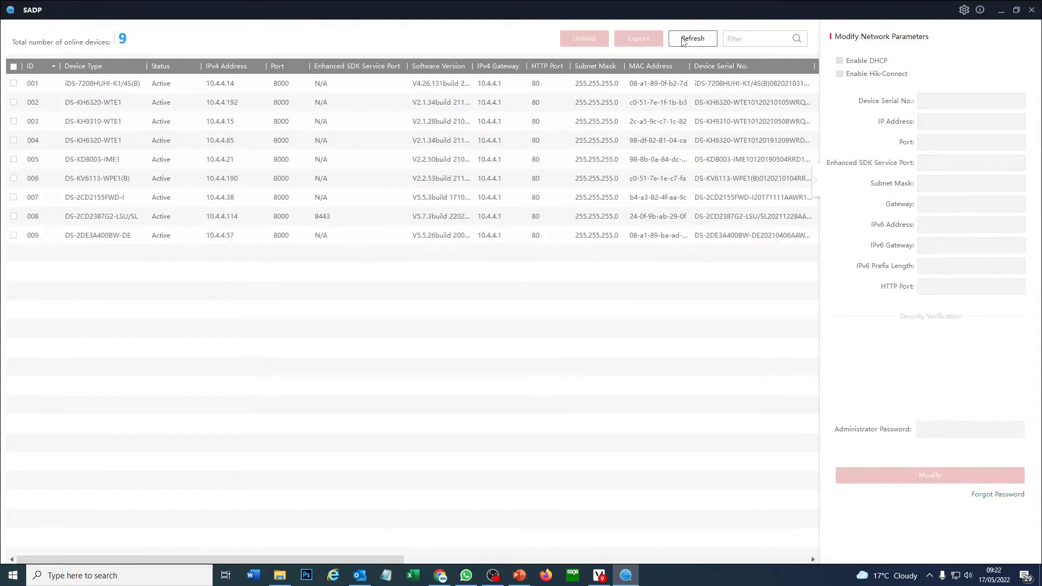
Log in to the camera at 10.4.4.114 as admin with its password
left_click(13, 216)
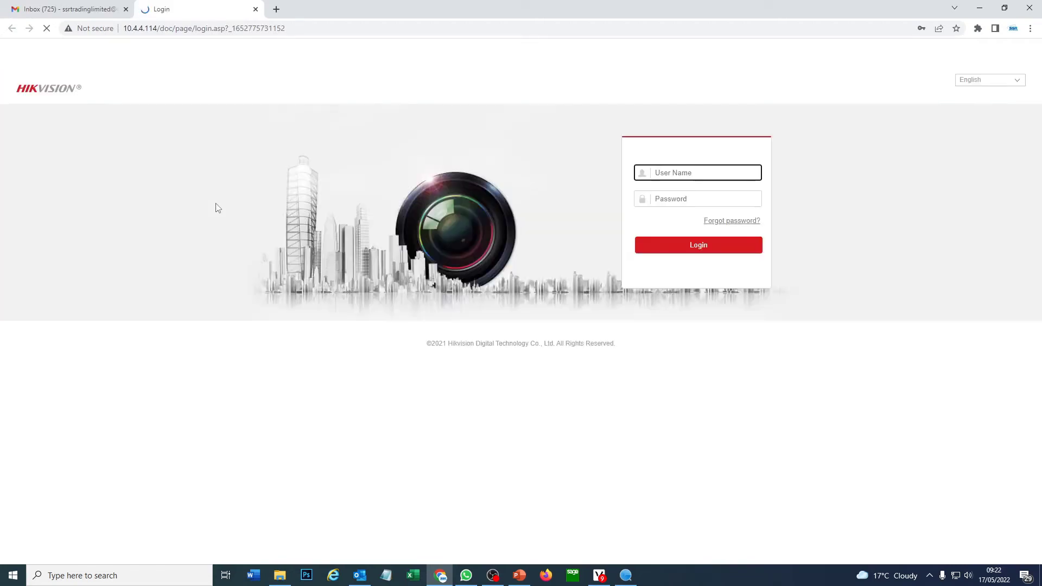
type("admin")
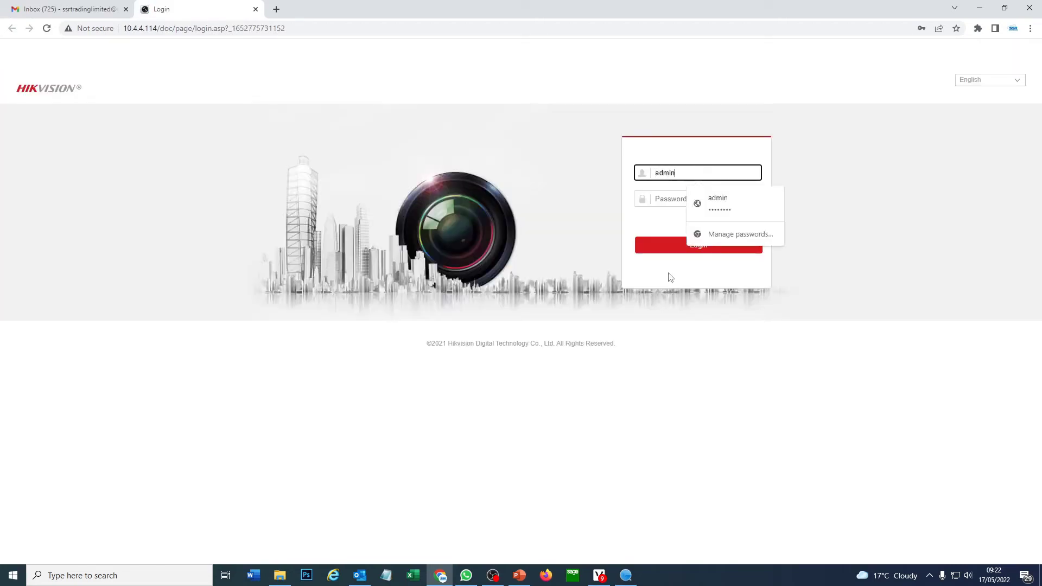
key("Tab")
type("**")
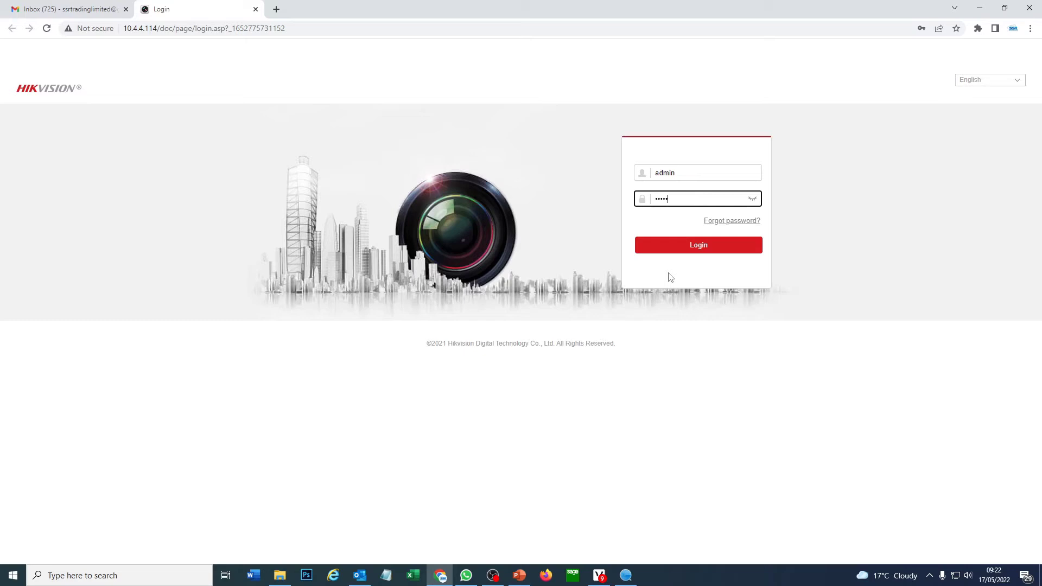
type("******")
left_click(665, 256)
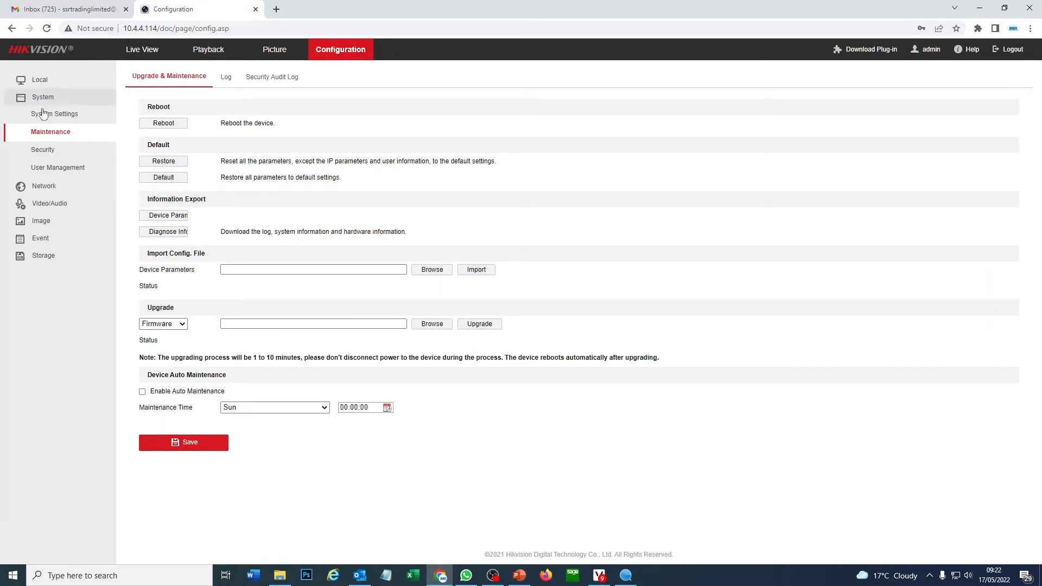
Set the time zone to Dublin, Edinburgh, London with NTP time sync, and save
left_click(63, 115)
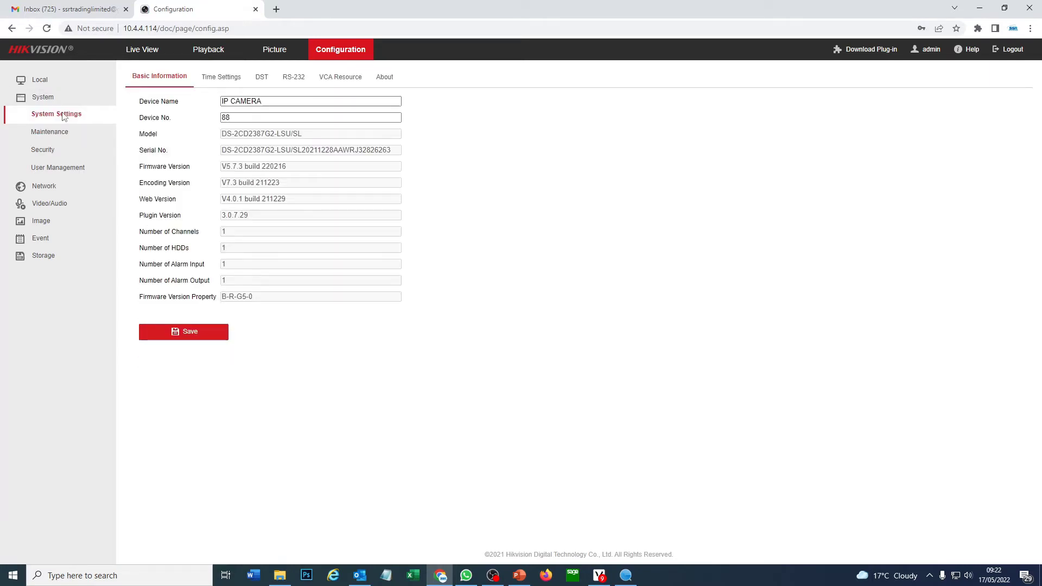
left_click(209, 79)
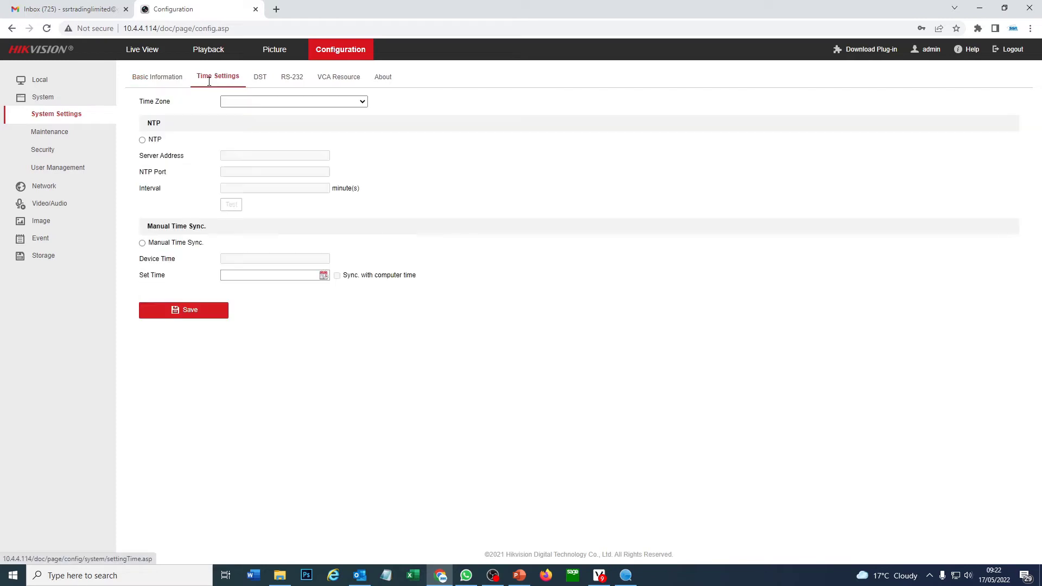
left_click(279, 103)
scroll(292, 170, "up", 3)
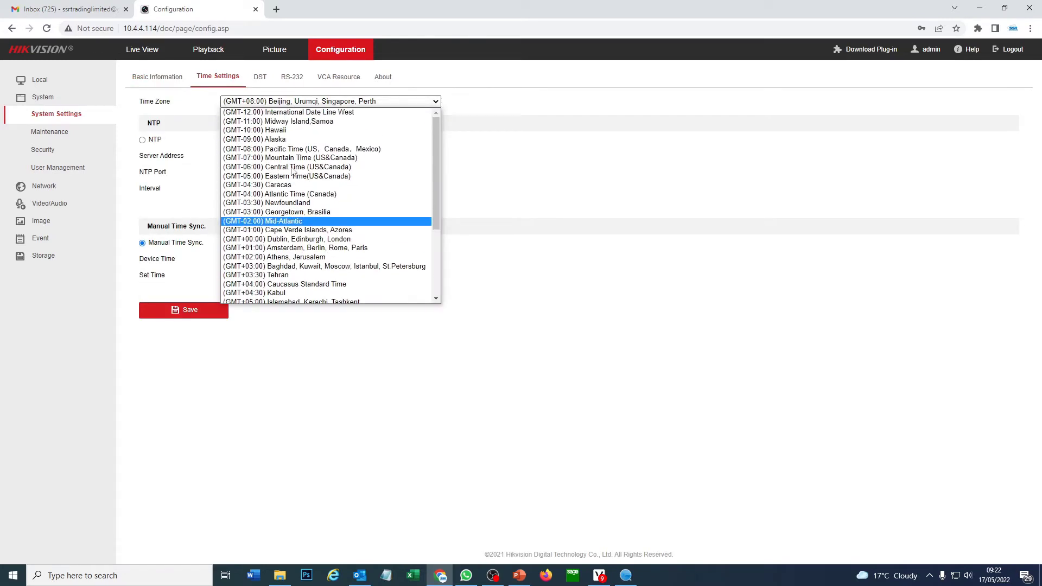
left_click(279, 239)
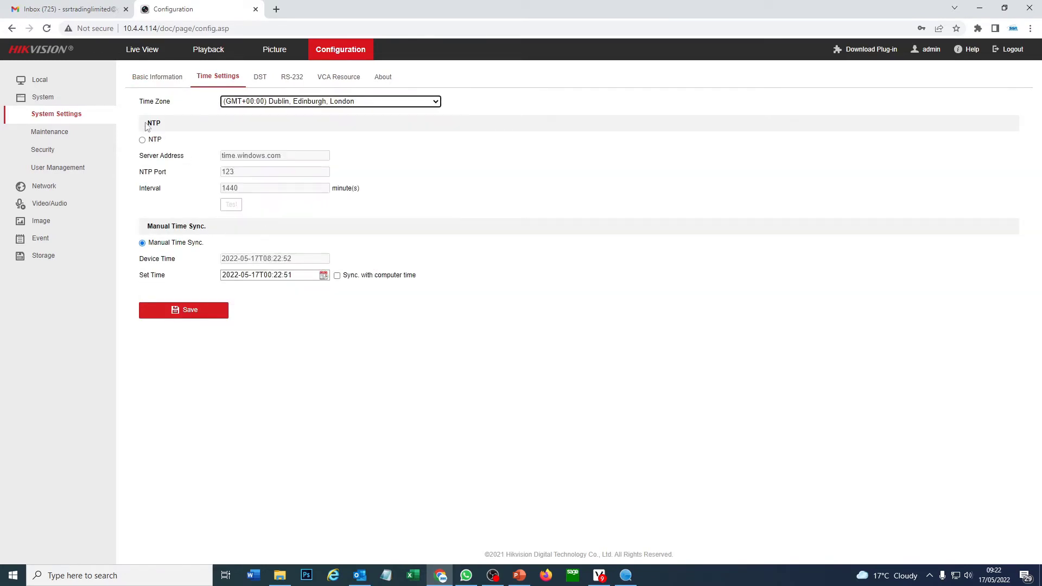
left_click(143, 140)
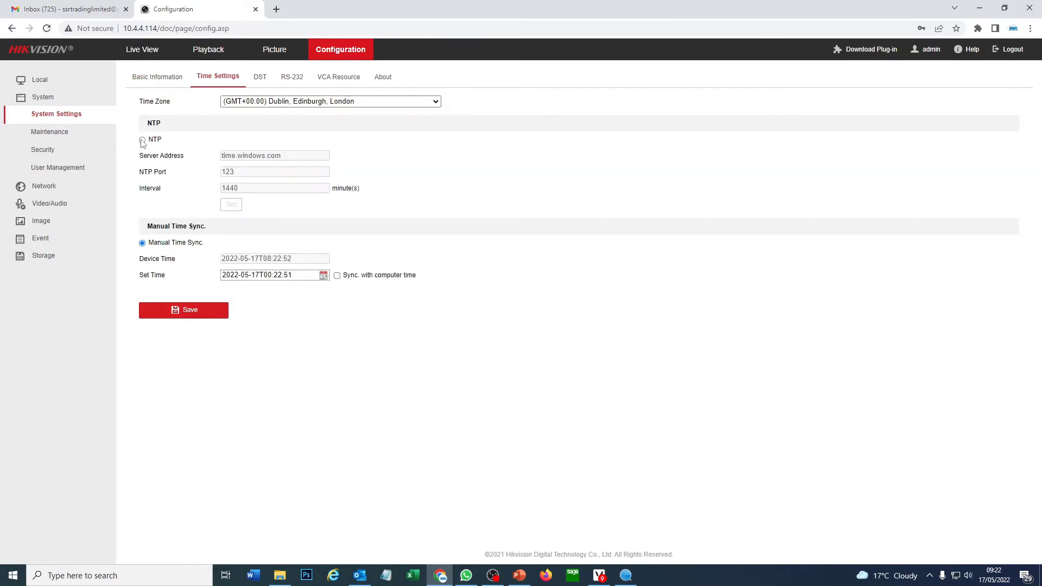
left_click(163, 315)
Enable DST starting the last Sunday of March at 01 with a 60-minute bias, and save
left_click(256, 79)
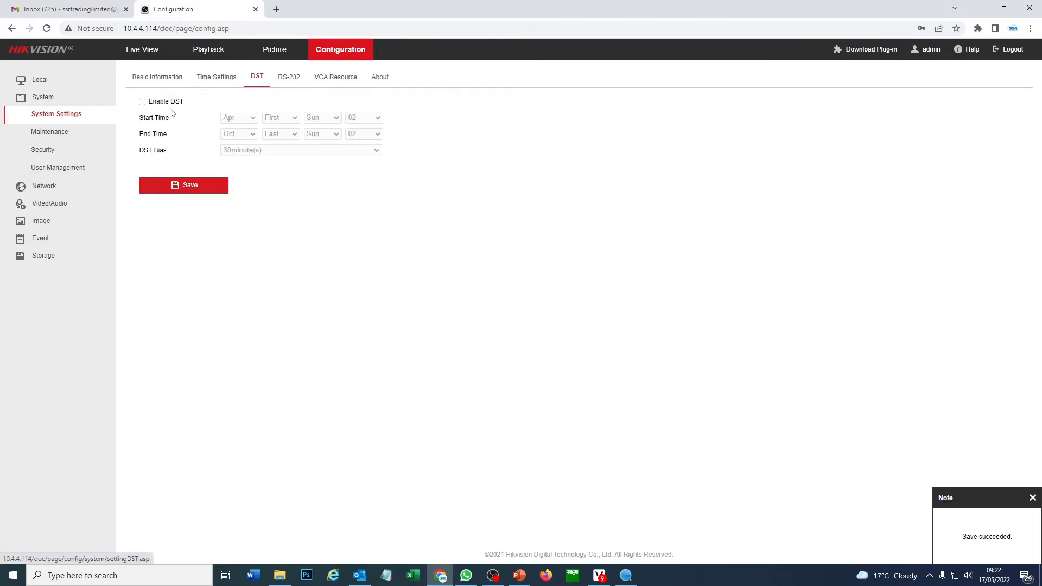
left_click(143, 102)
left_click(234, 118)
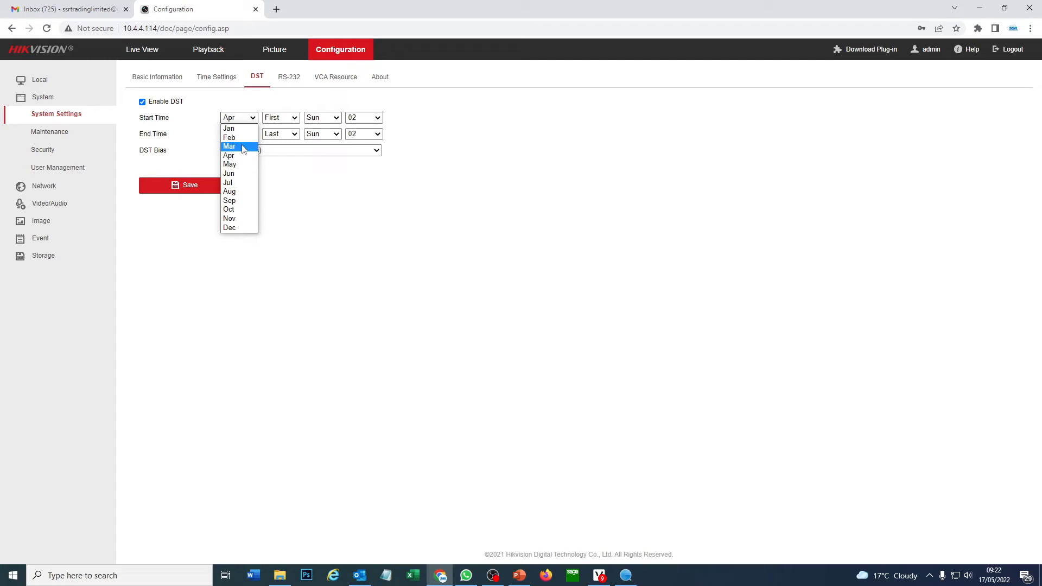
left_click(233, 146)
left_click(279, 118)
left_click(274, 164)
left_click(364, 118)
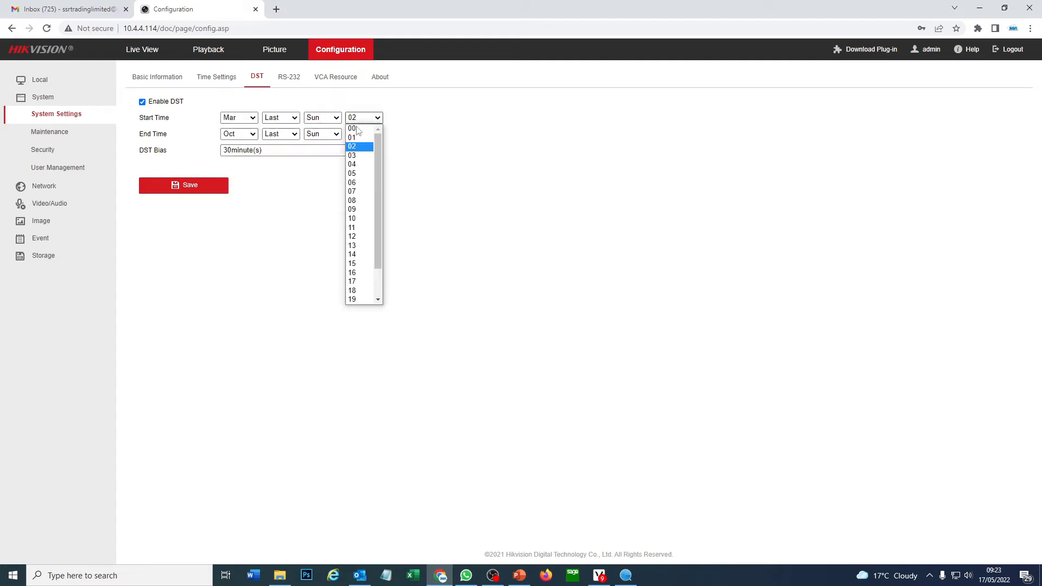
left_click(359, 136)
left_click(301, 151)
left_click(244, 168)
left_click(198, 192)
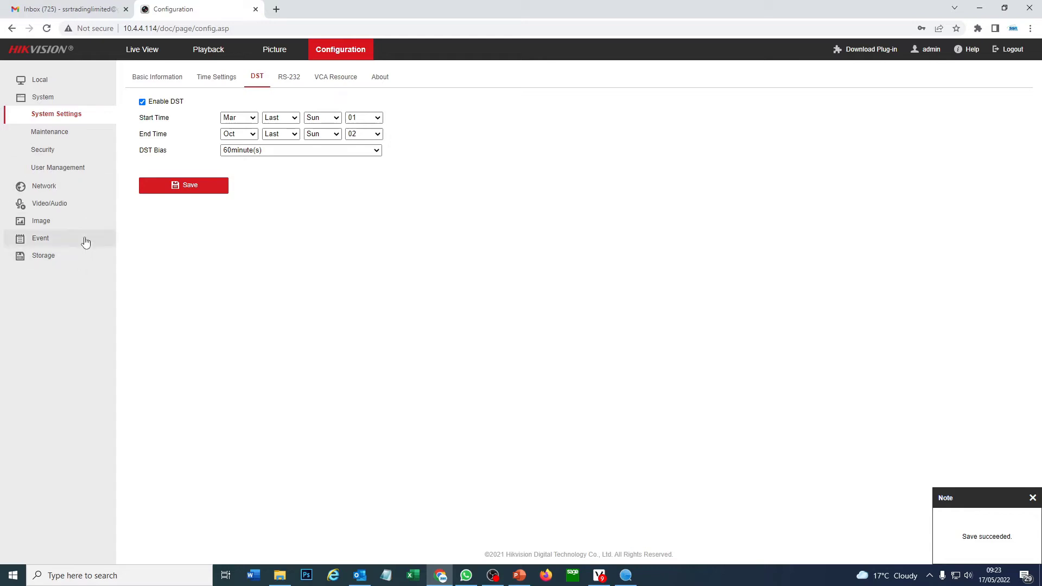
left_click(79, 205)
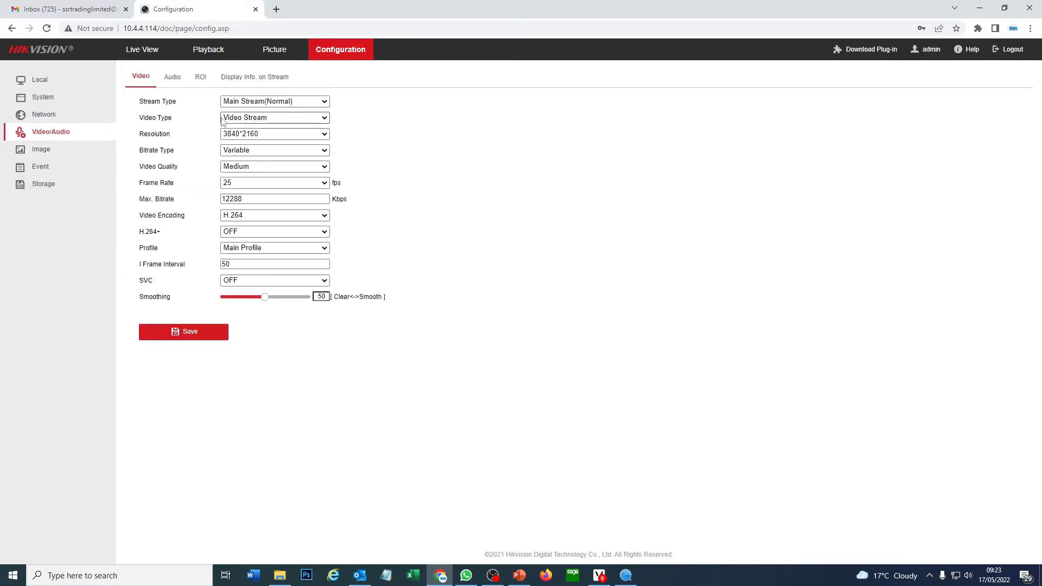
Set audio input volume to 100 with the environmental noise filter ON, and save
left_click(173, 77)
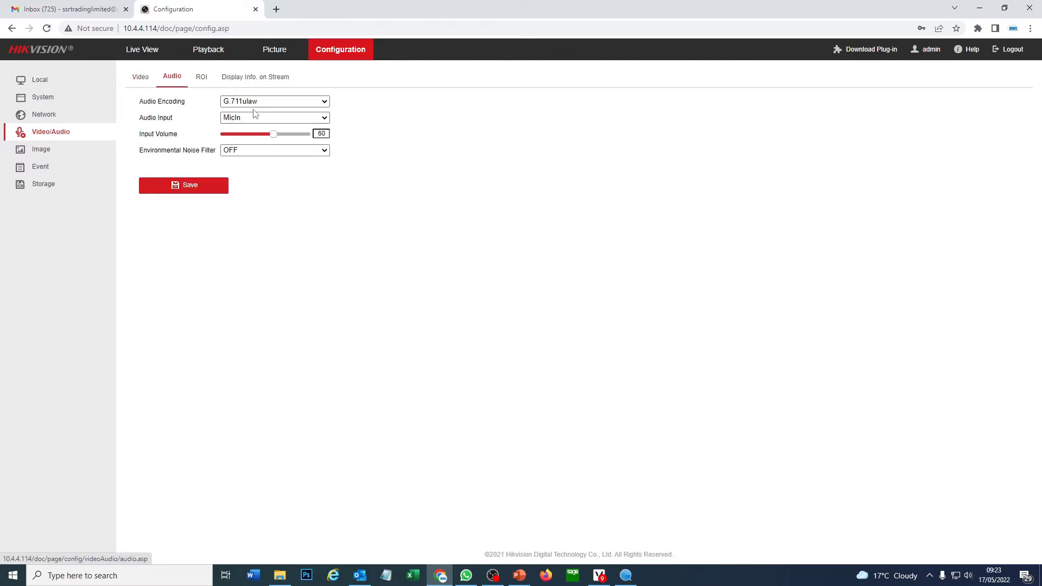
left_click_drag(274, 134, 307, 134)
left_click(270, 150)
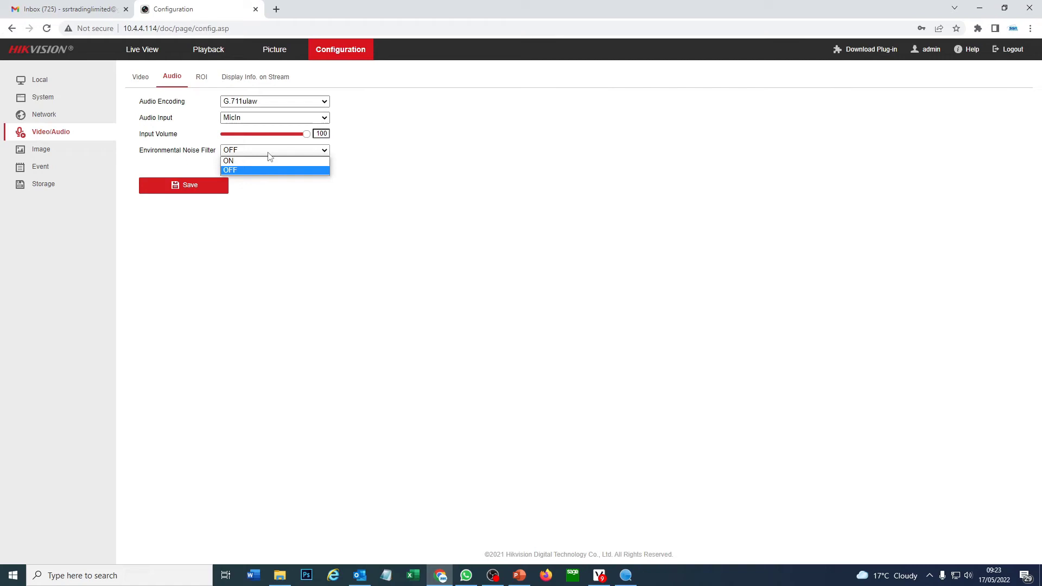
left_click(264, 161)
left_click(190, 185)
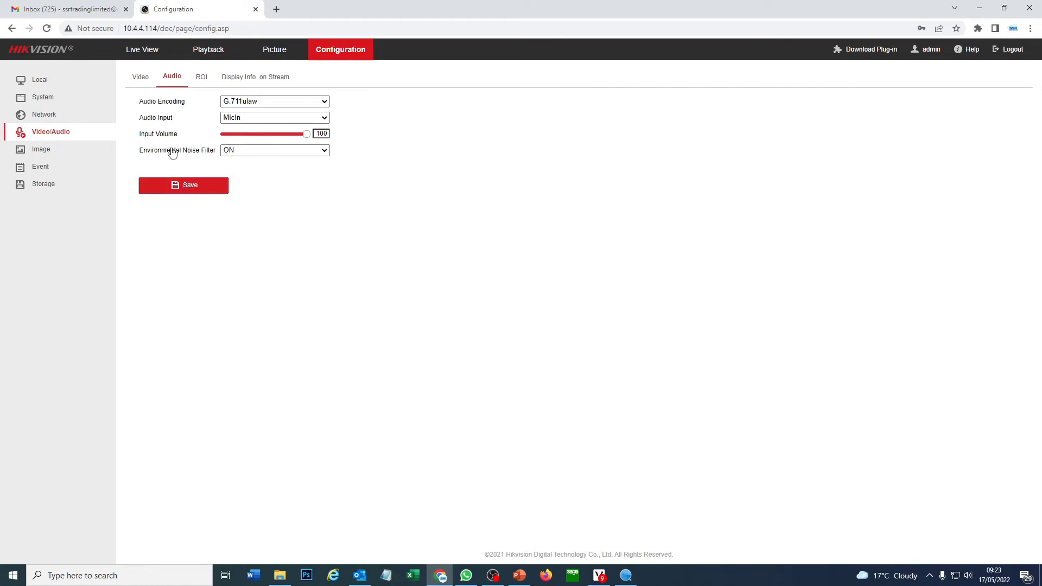
Change the video type to Video&Audio and save the video settings
left_click(137, 79)
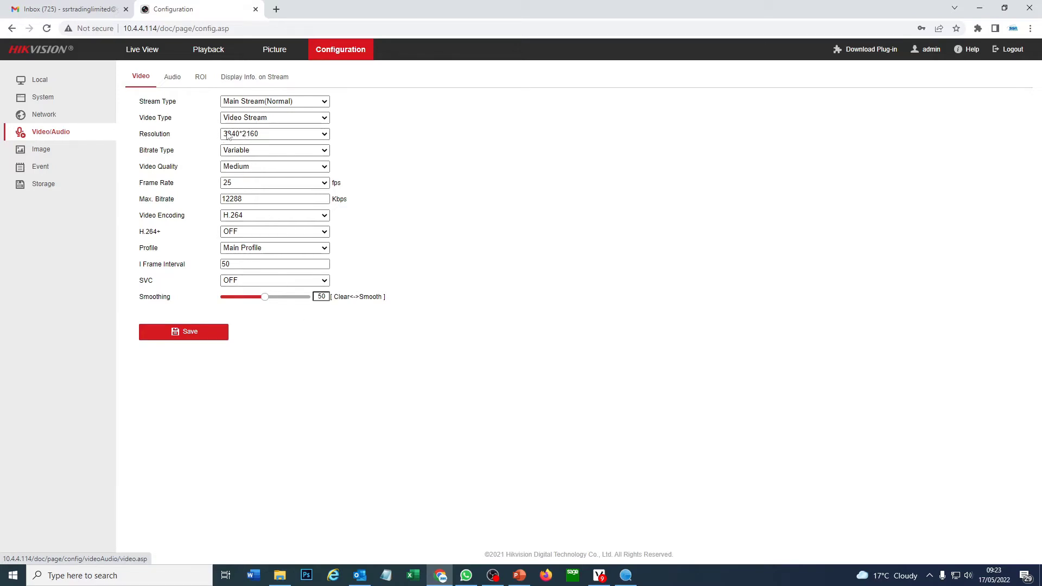
left_click(272, 118)
left_click(261, 139)
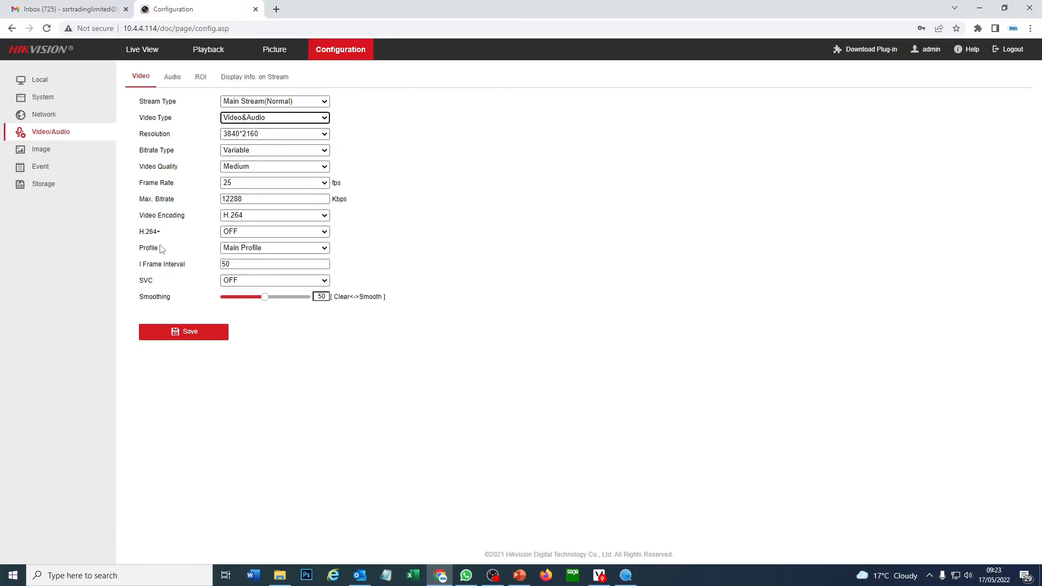
left_click(180, 337)
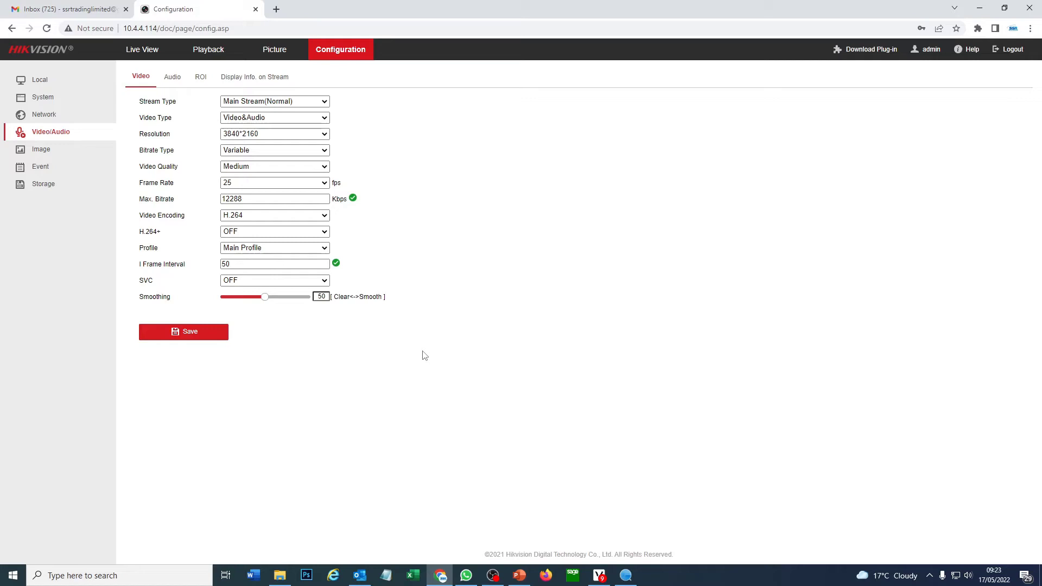
left_click(158, 51)
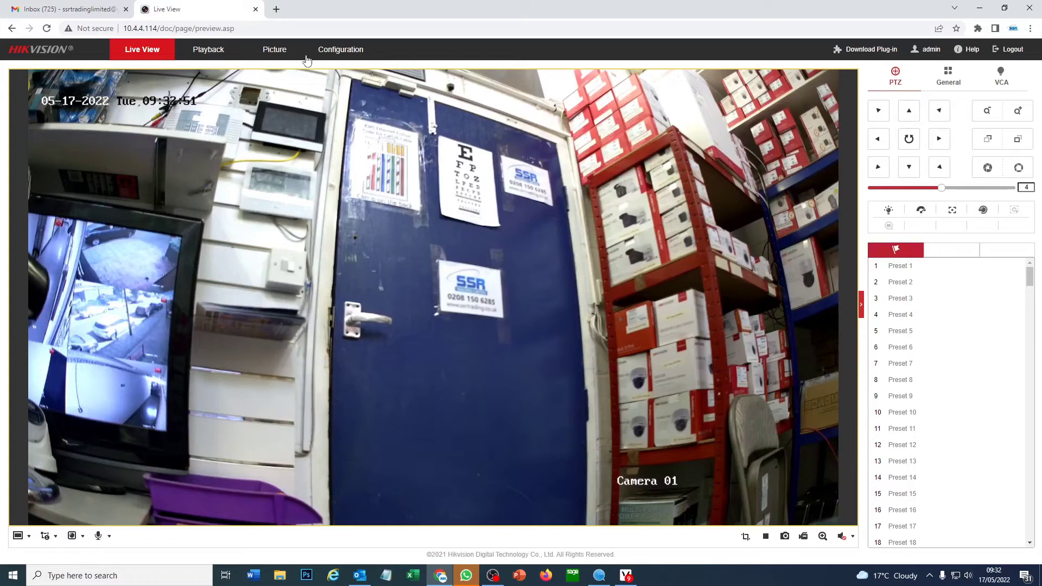
After watching the Live View feed, switch back to the Configuration section
left_click(328, 50)
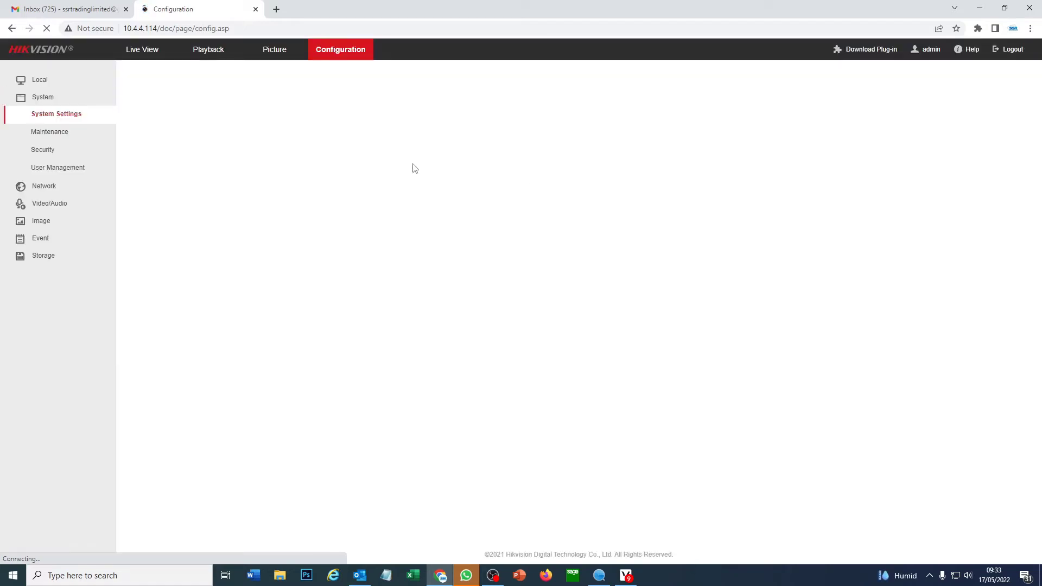
Enable motion detection with an area over the blue door, Human targets, sensitivity 60, and save
left_click(45, 239)
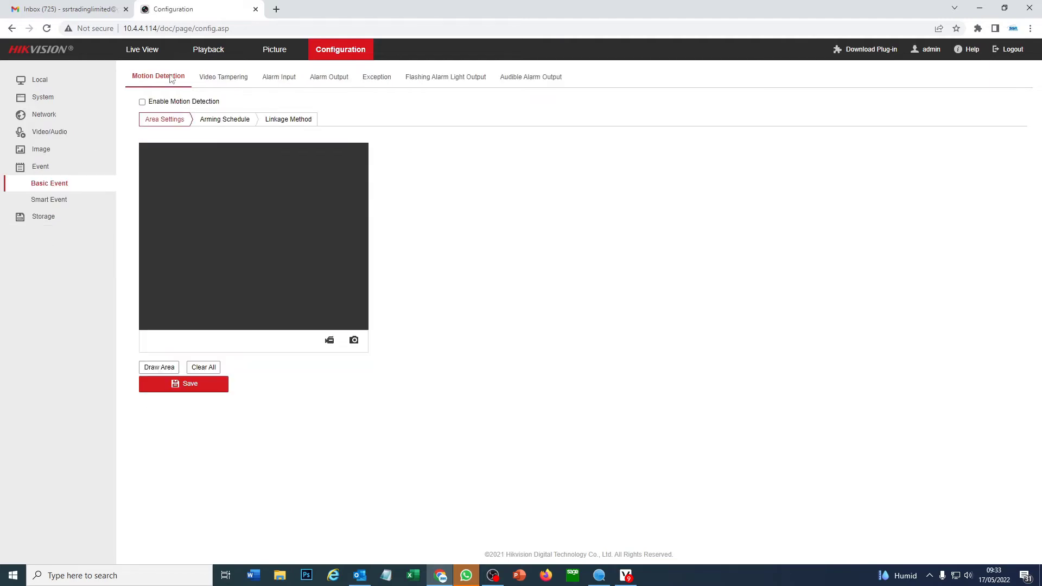
left_click(142, 102)
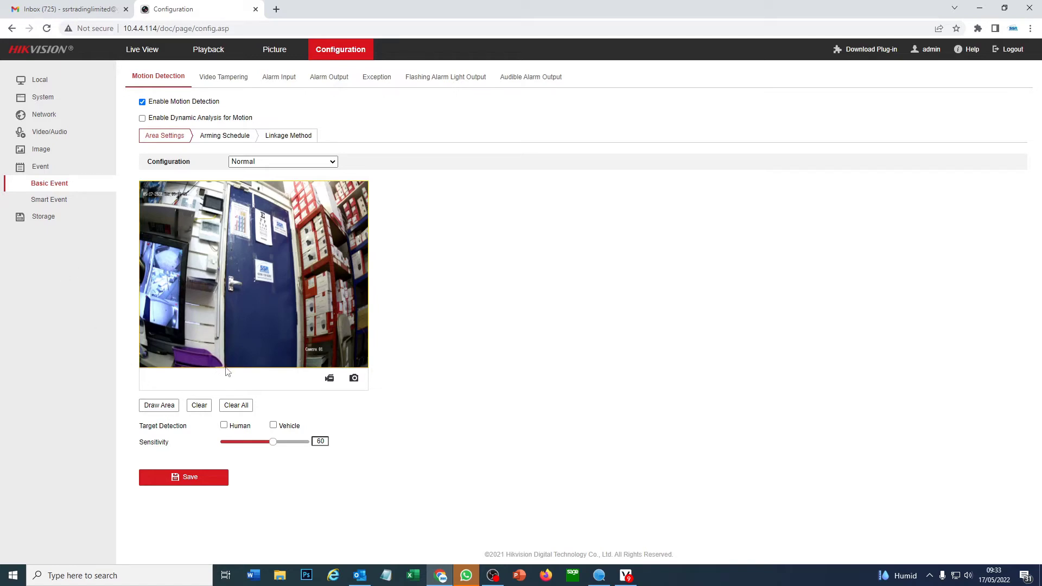
left_click_drag(227, 369, 296, 369)
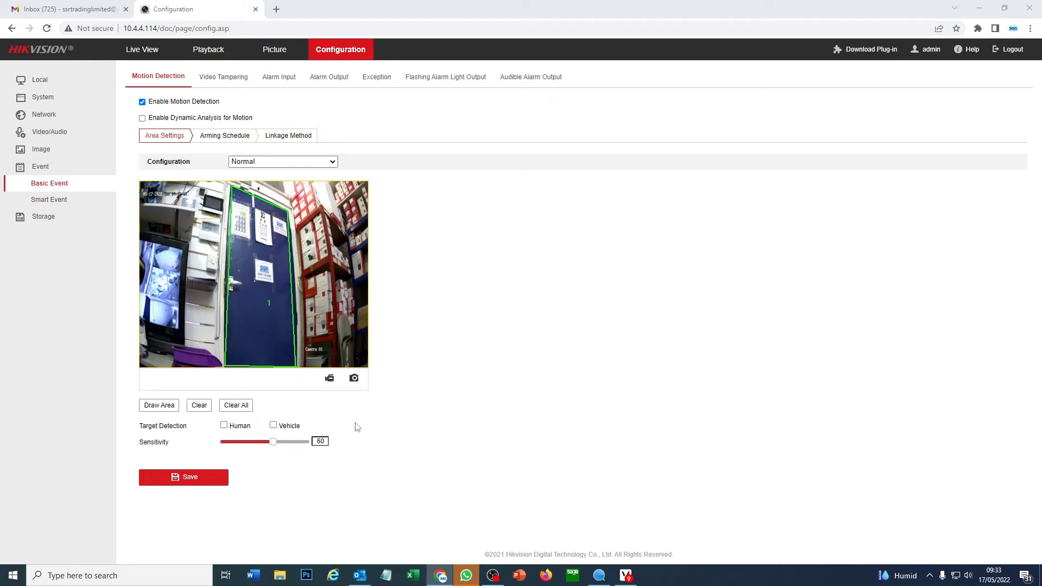
left_click(225, 426)
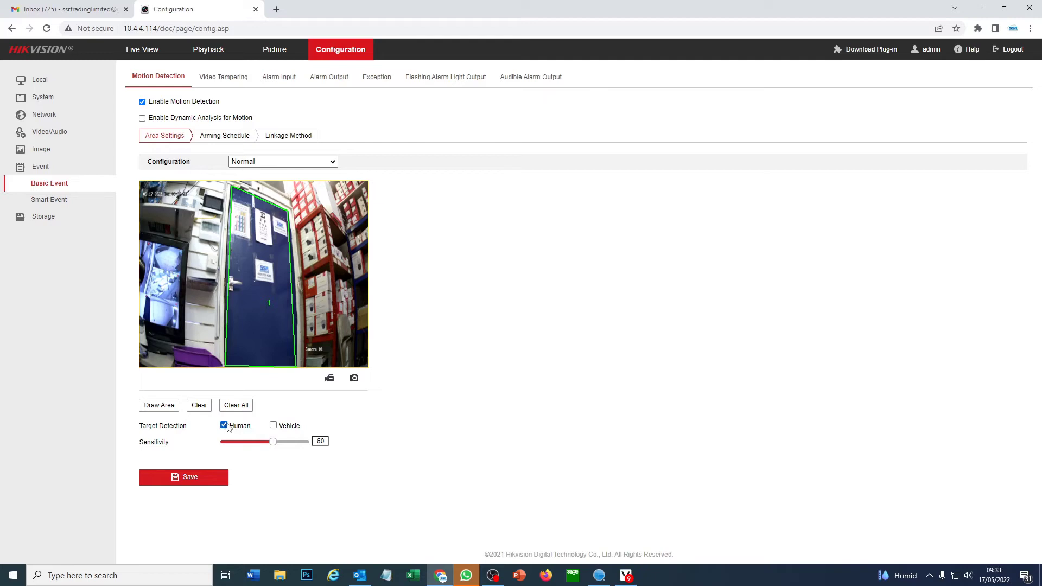
left_click(189, 479)
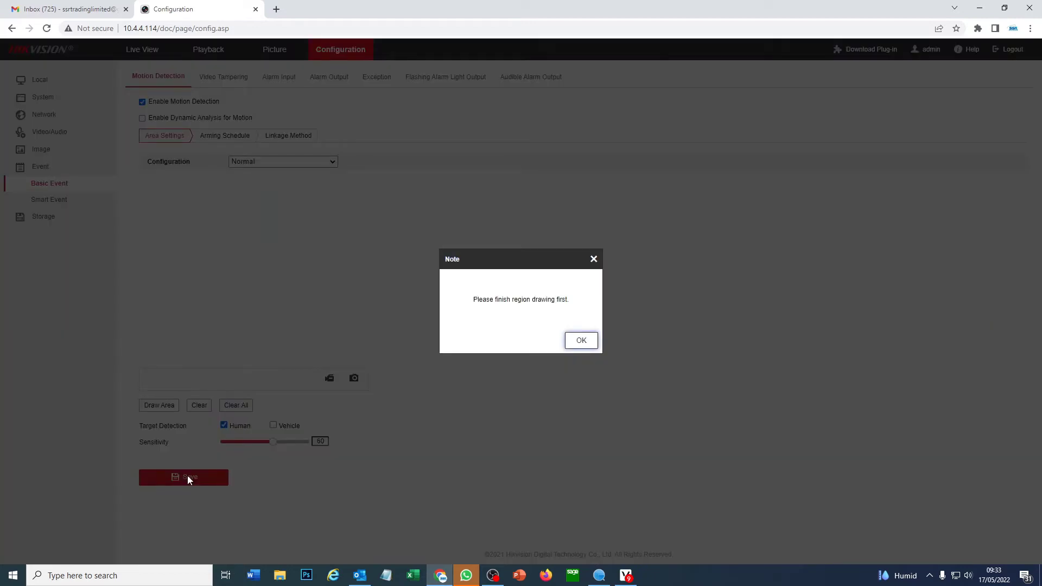
left_click(580, 340)
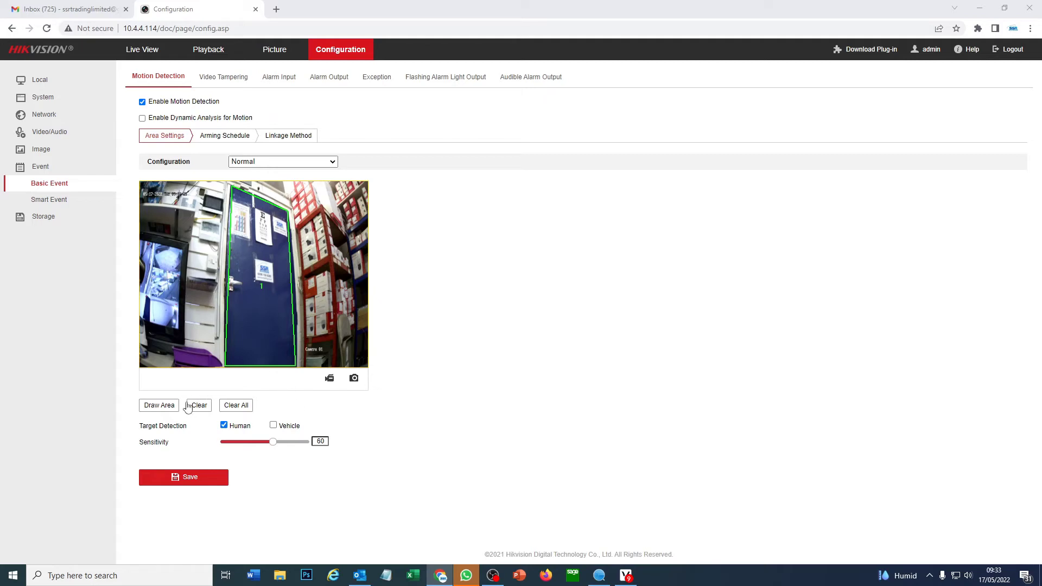
left_click(200, 483)
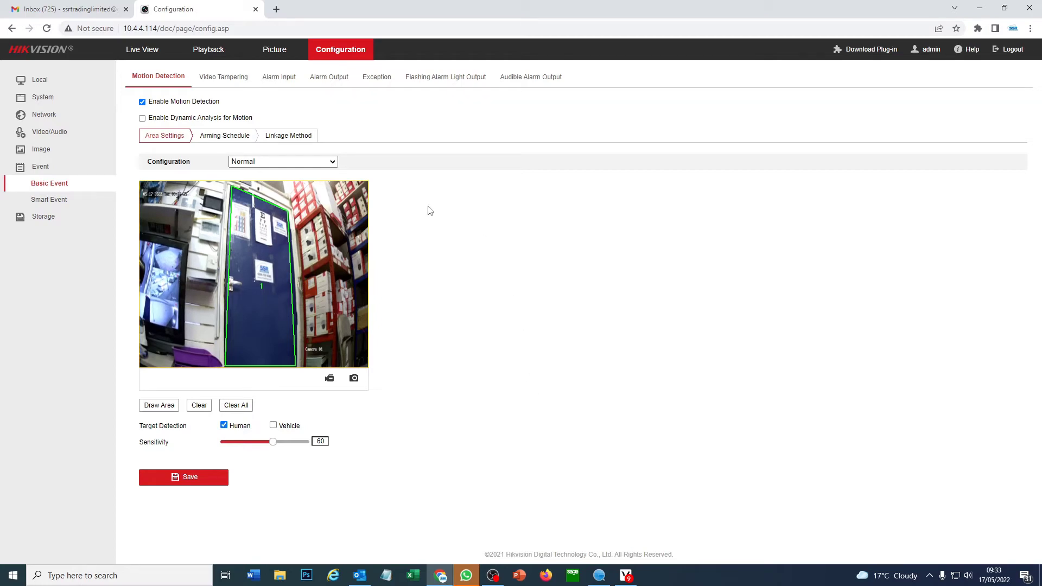
Add Audible Warning to the motion detection linkage methods and save
left_click(214, 140)
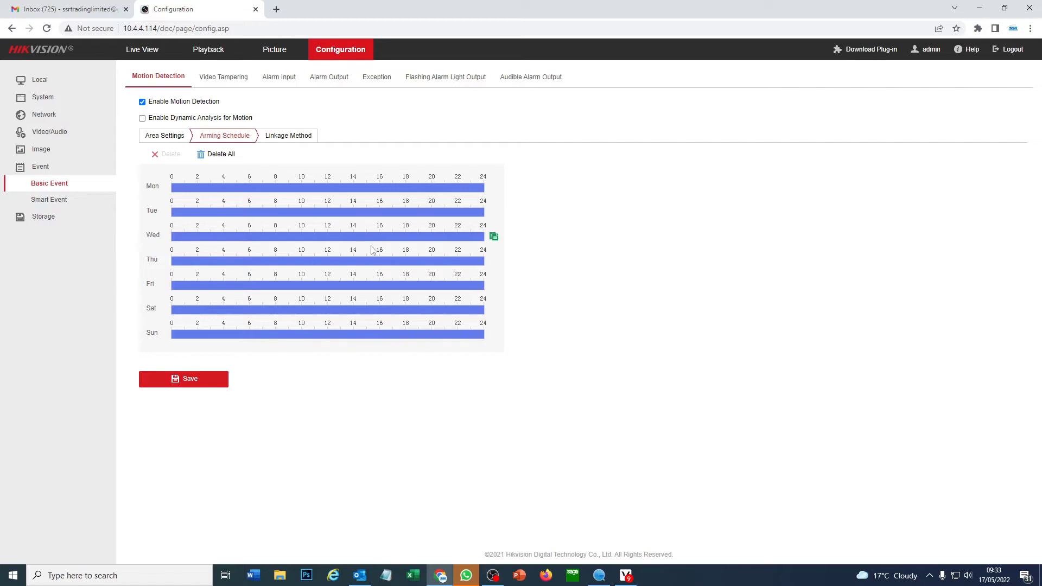
left_click(299, 145)
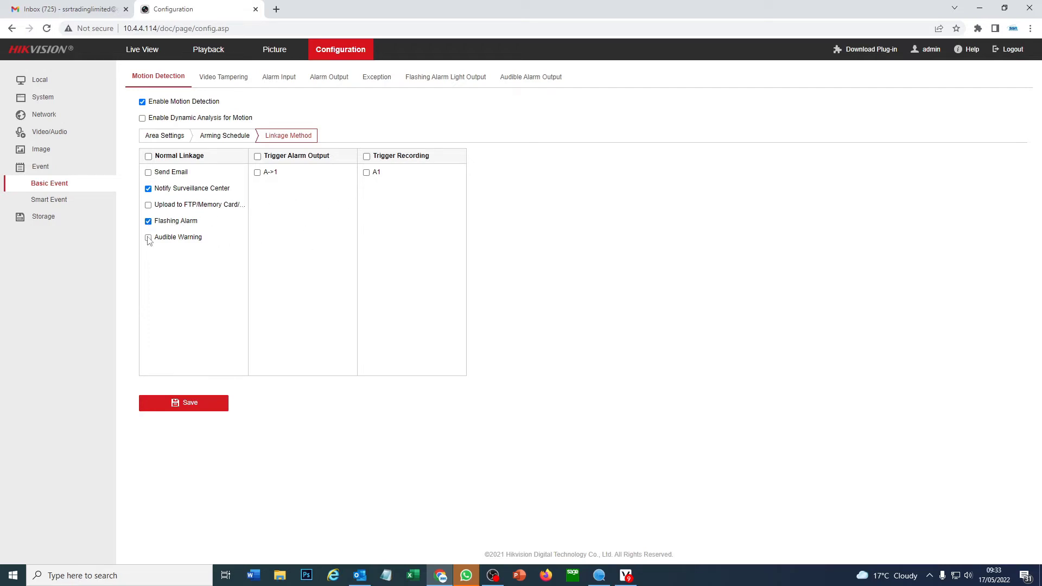
left_click(148, 238)
left_click(198, 403)
Set the flashing alarm light to 5 seconds duration at Medium Frequency, and save
left_click(441, 78)
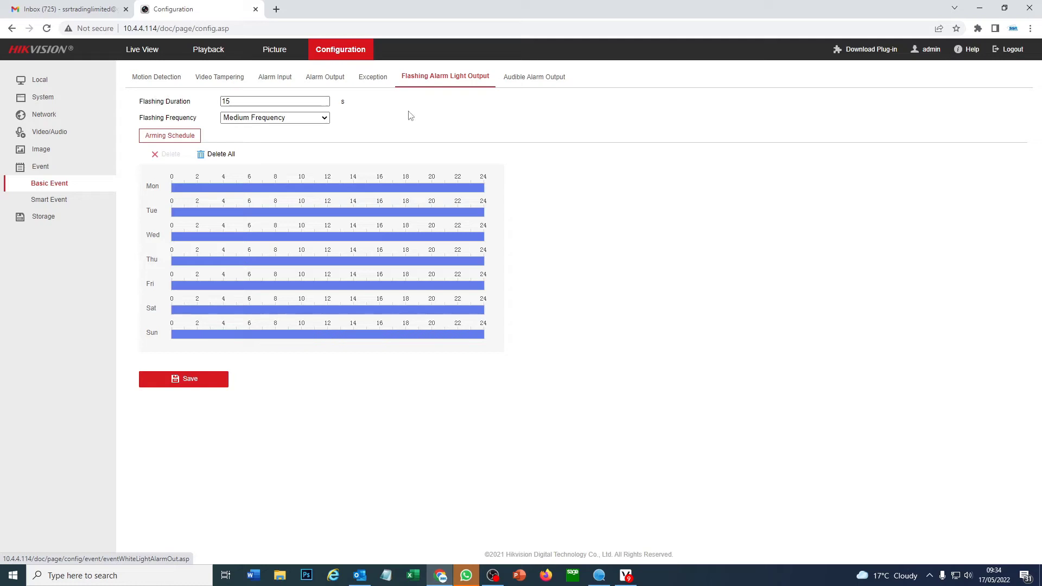
left_click(310, 121)
left_click(290, 124)
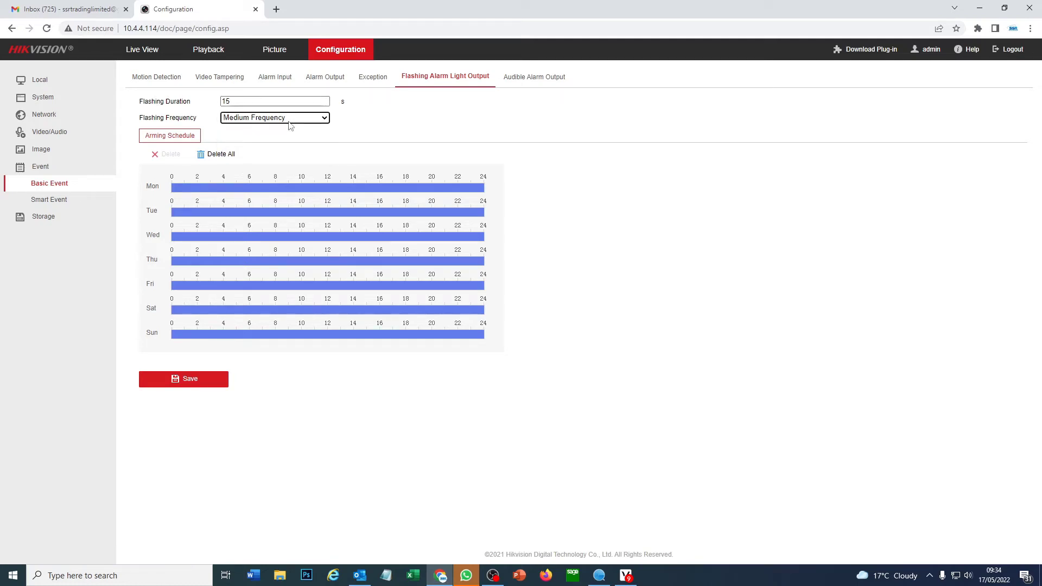
left_click_drag(241, 104, 203, 85)
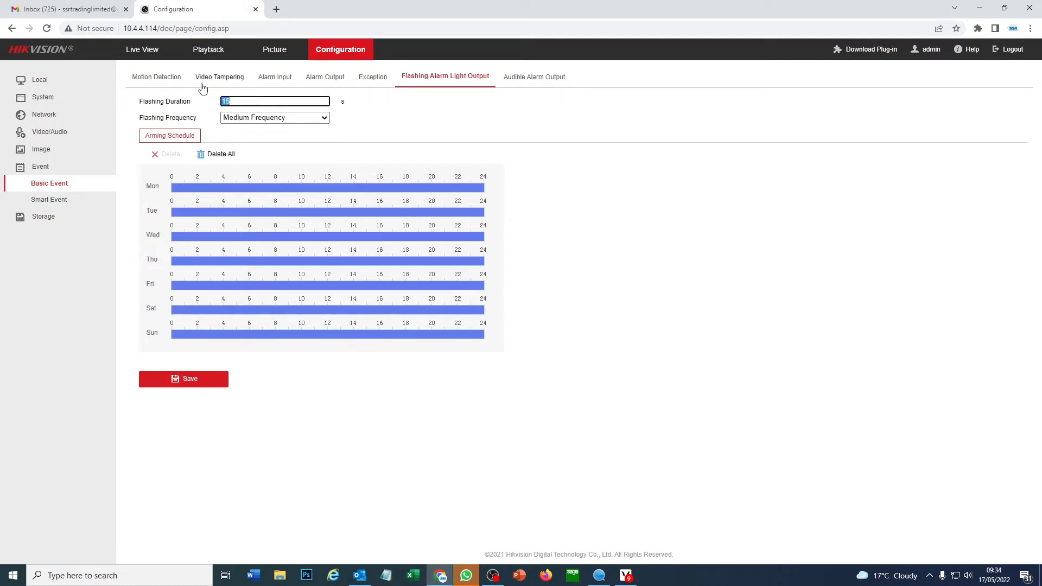
type("5")
left_click(383, 156)
left_click(206, 380)
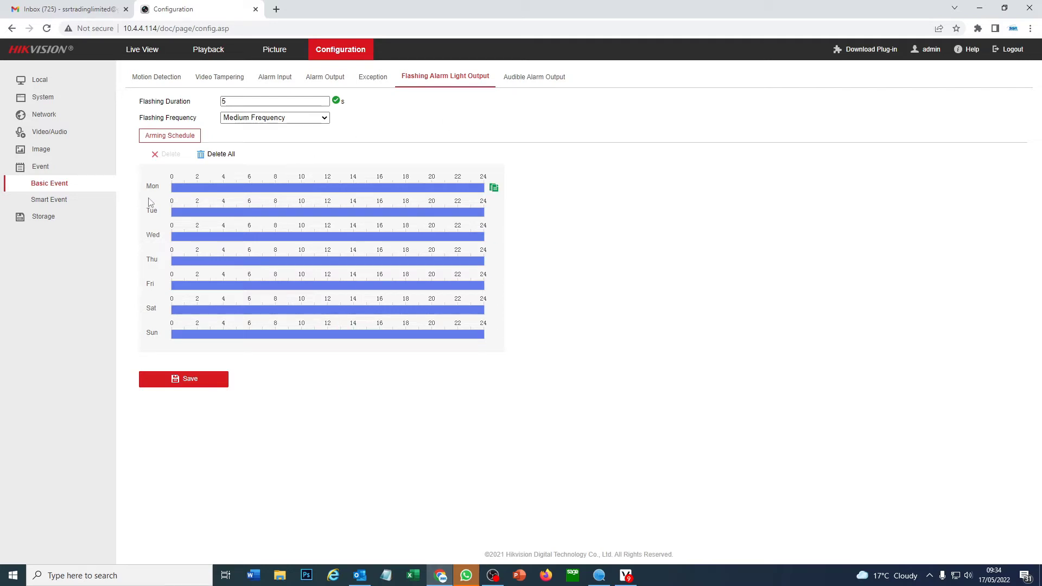
In Audible Alarm Output, keep the Warning sound type, preview it and try the restricted-area message
left_click(536, 79)
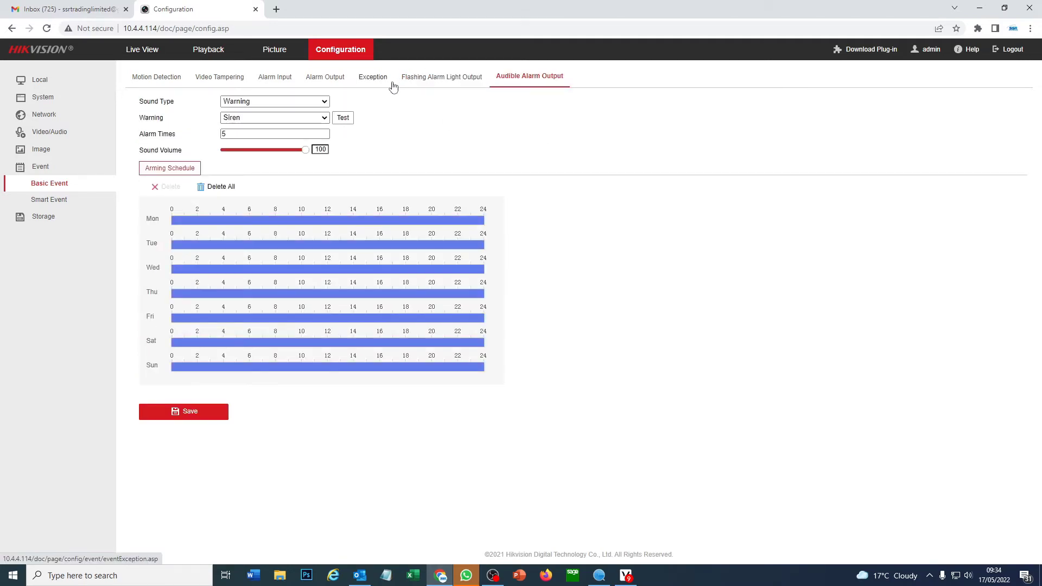
left_click(256, 102)
left_click(254, 104)
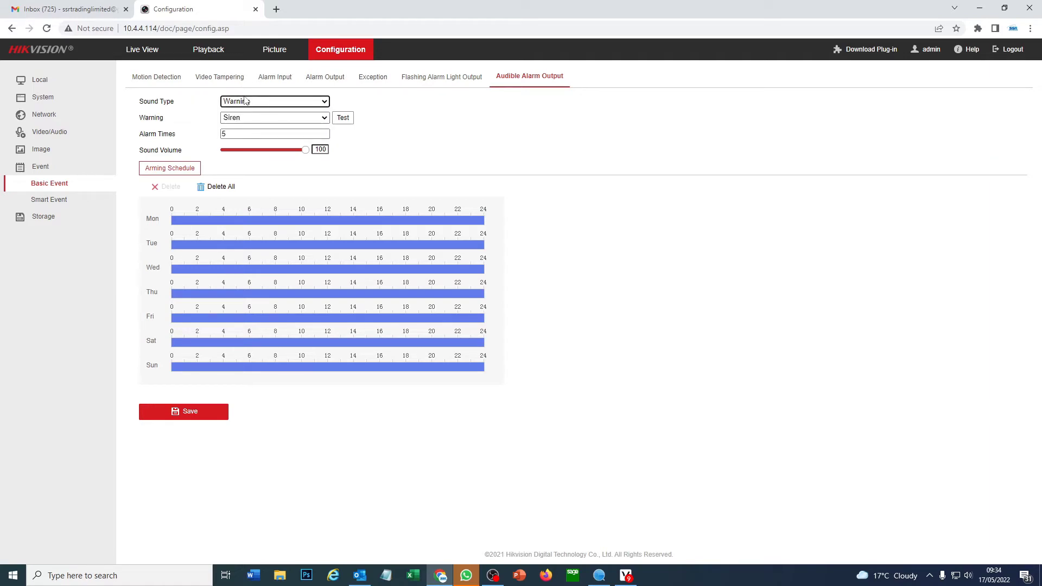
left_click(343, 119)
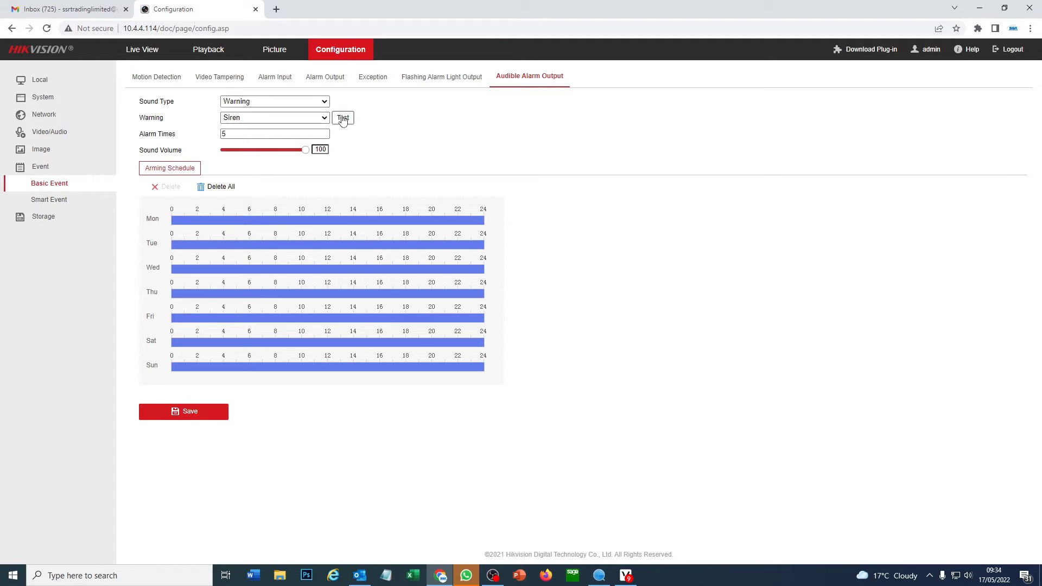
left_click(309, 119)
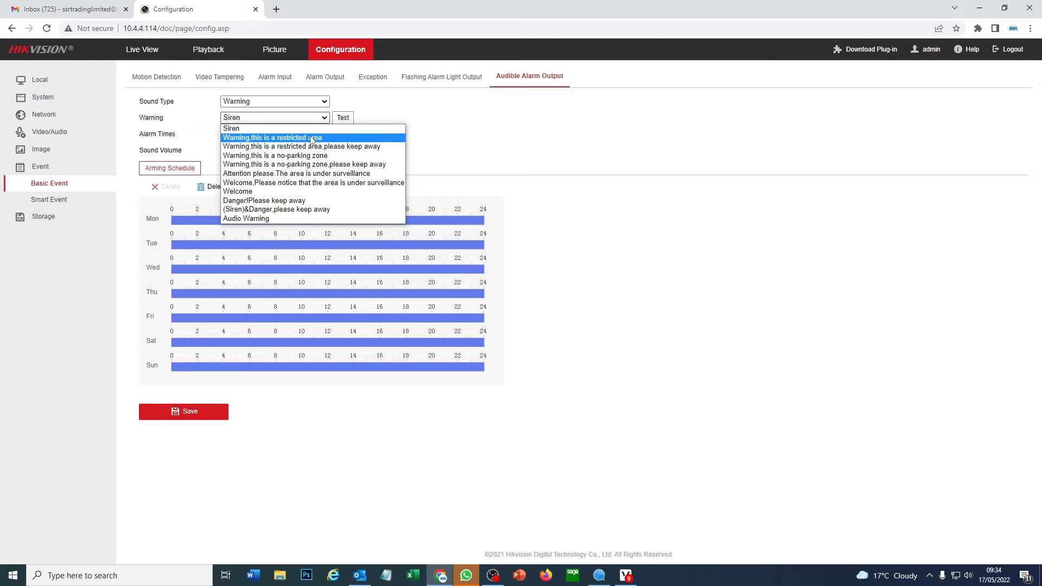
left_click(310, 137)
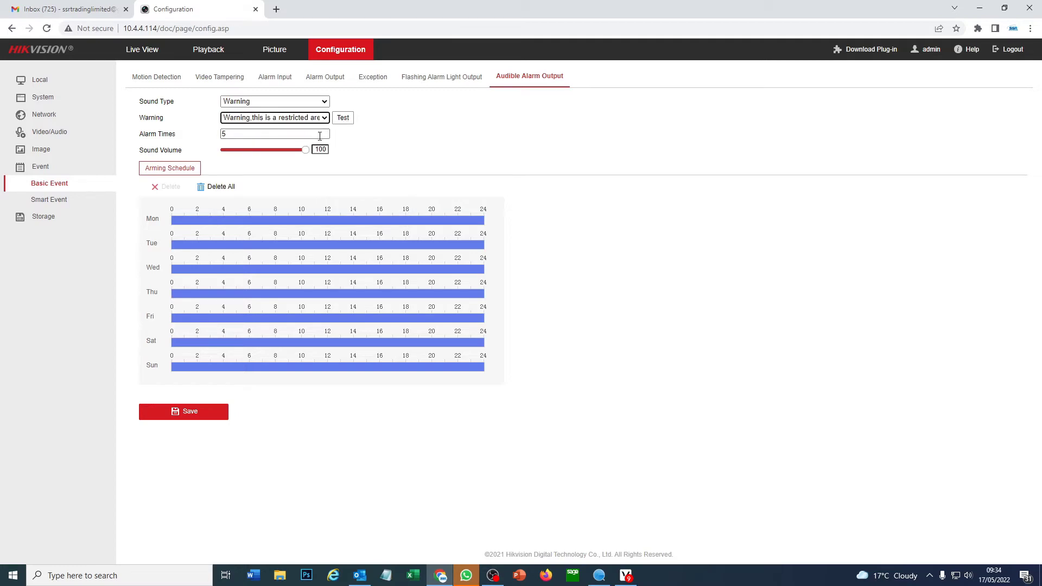
key("Tab")
key("Tab")
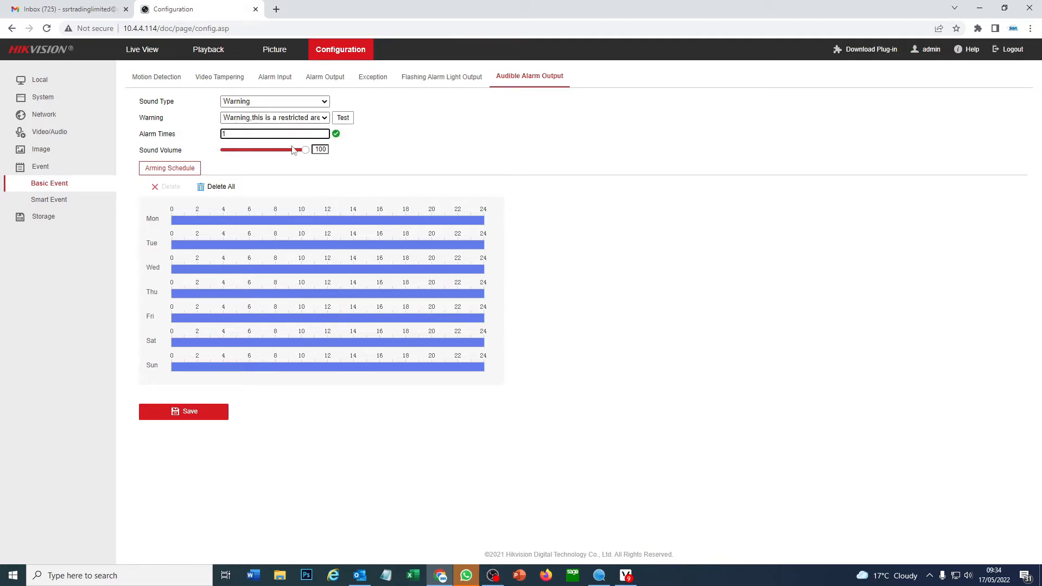
key("Tab")
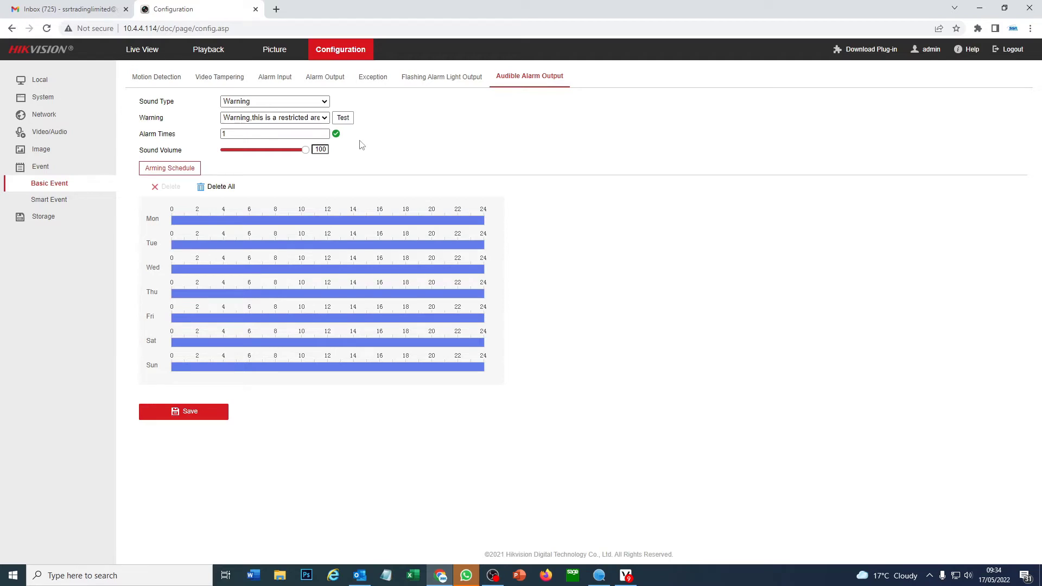
Choose the Danger!Please keep away warning, set Alarm Times to 3 at volume 100, and save
left_click(307, 119)
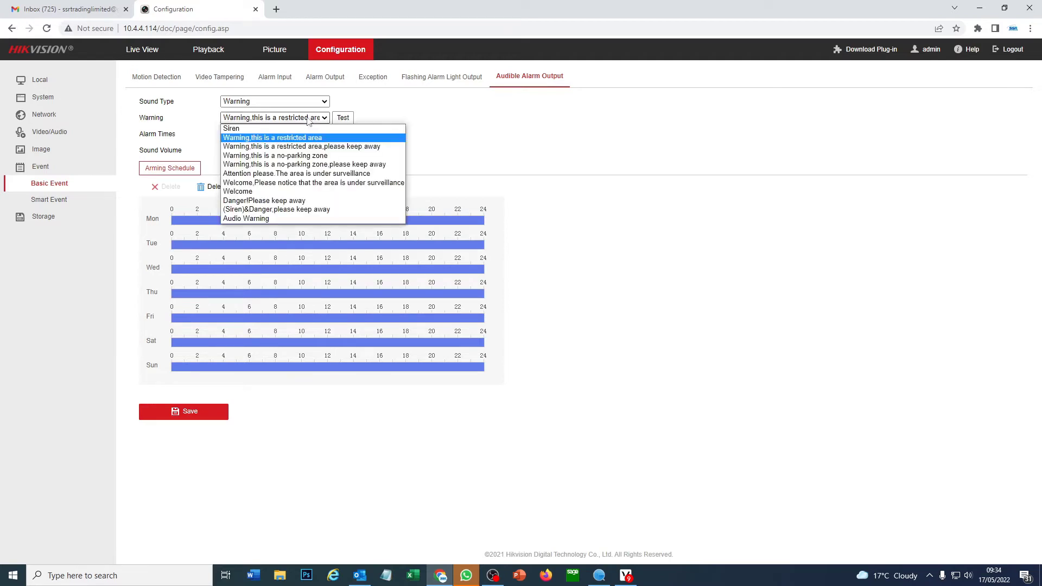
left_click(272, 201)
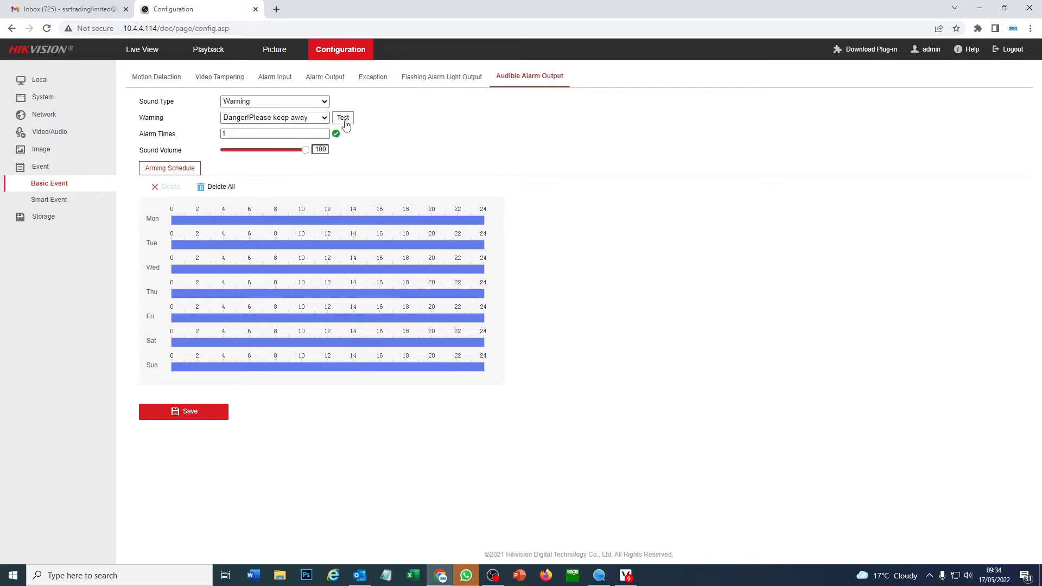
left_click(318, 122)
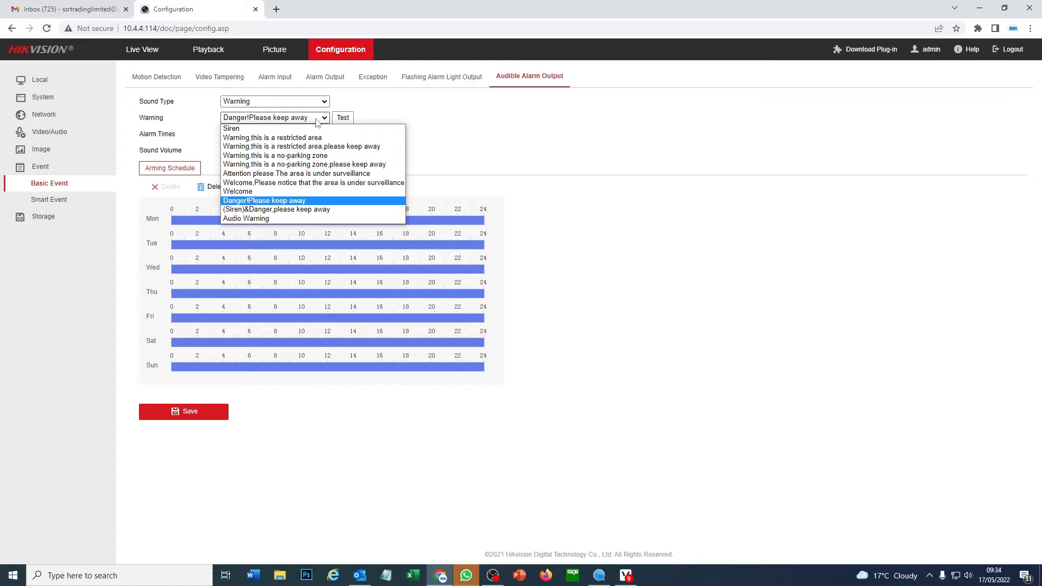
left_click(348, 200)
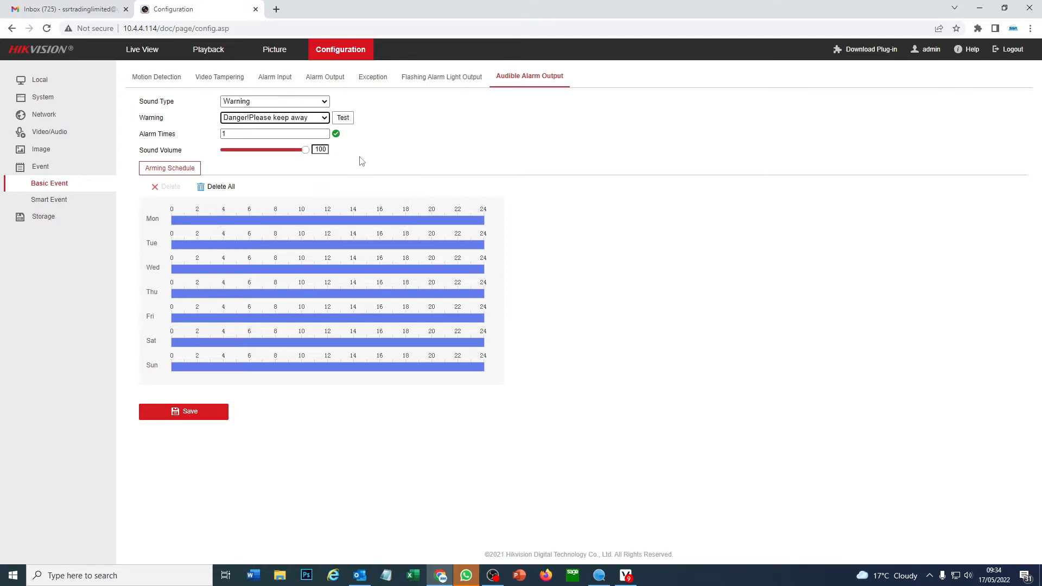
double_click(235, 134)
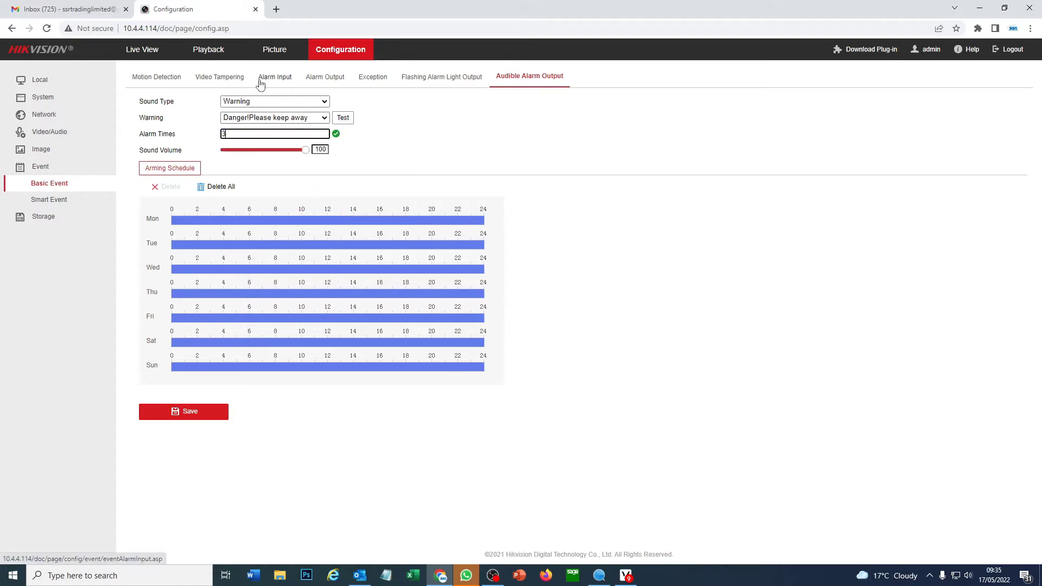
left_click(411, 153)
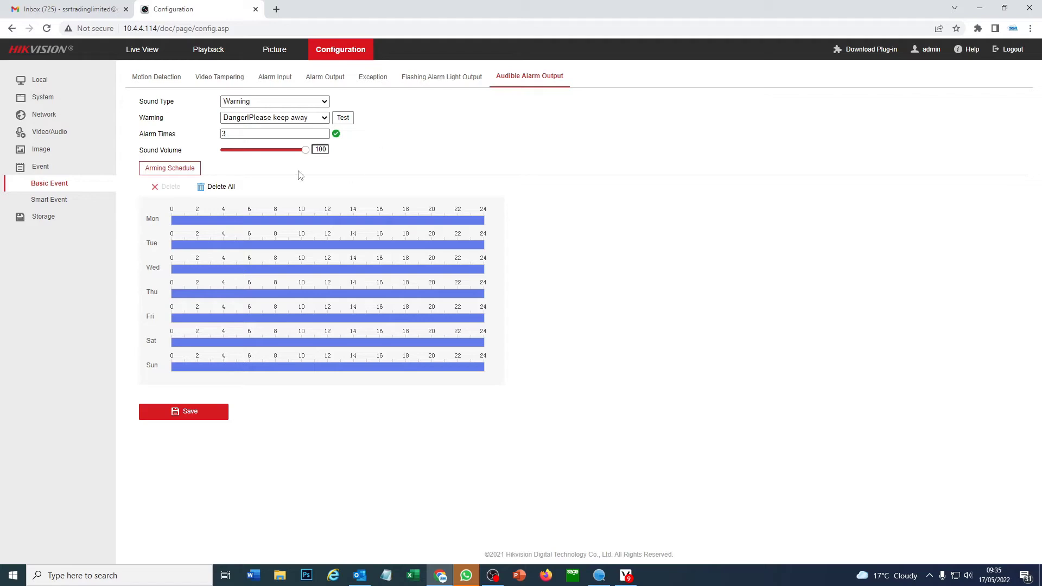
left_click(169, 417)
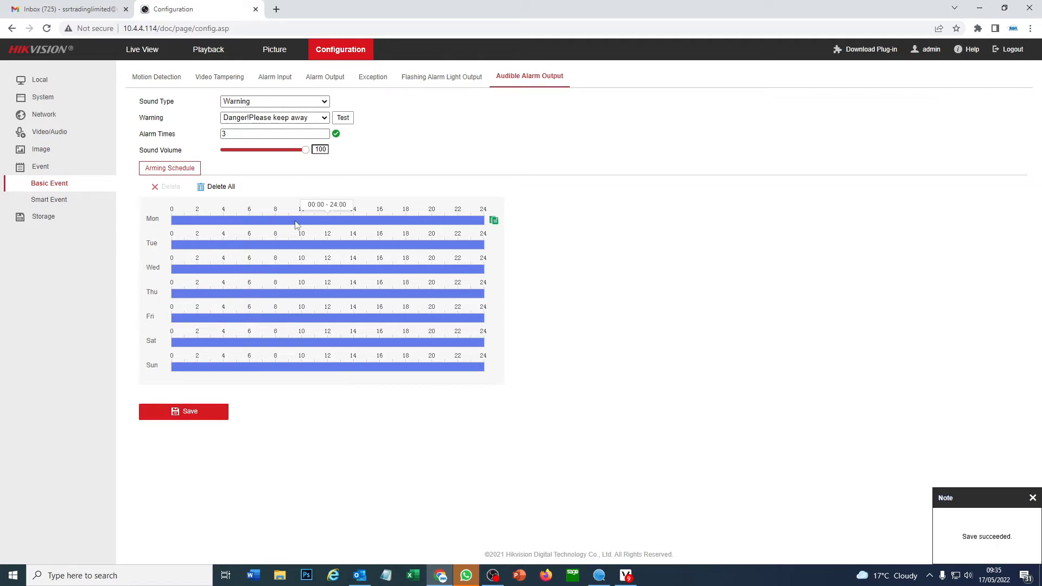
Open the Motion Detection settings page
left_click(174, 80)
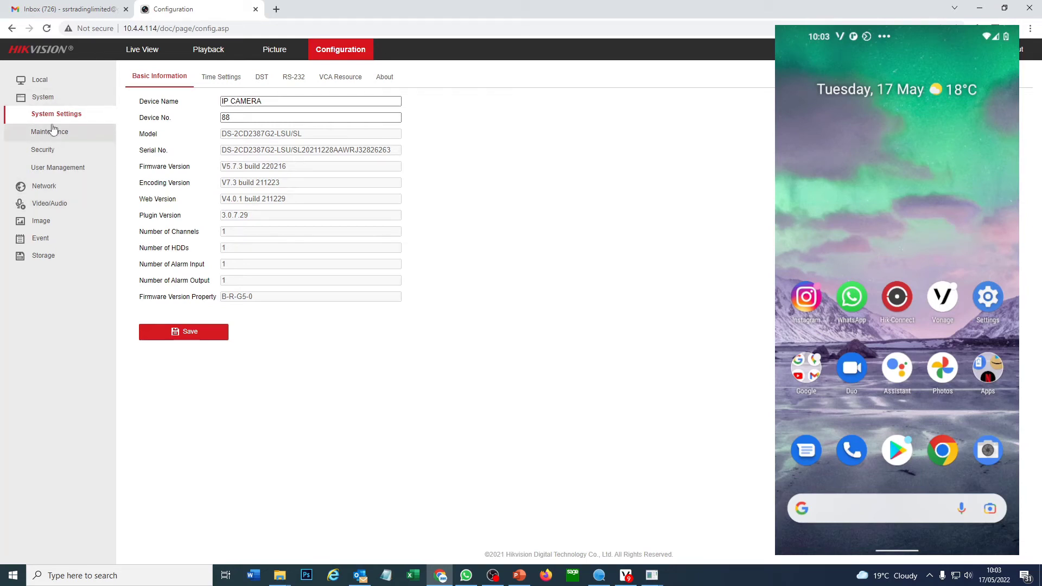
Under Network > Advanced Settings > Platform Access, select Hik-Connect, enable it, and accept the service note
left_click(76, 186)
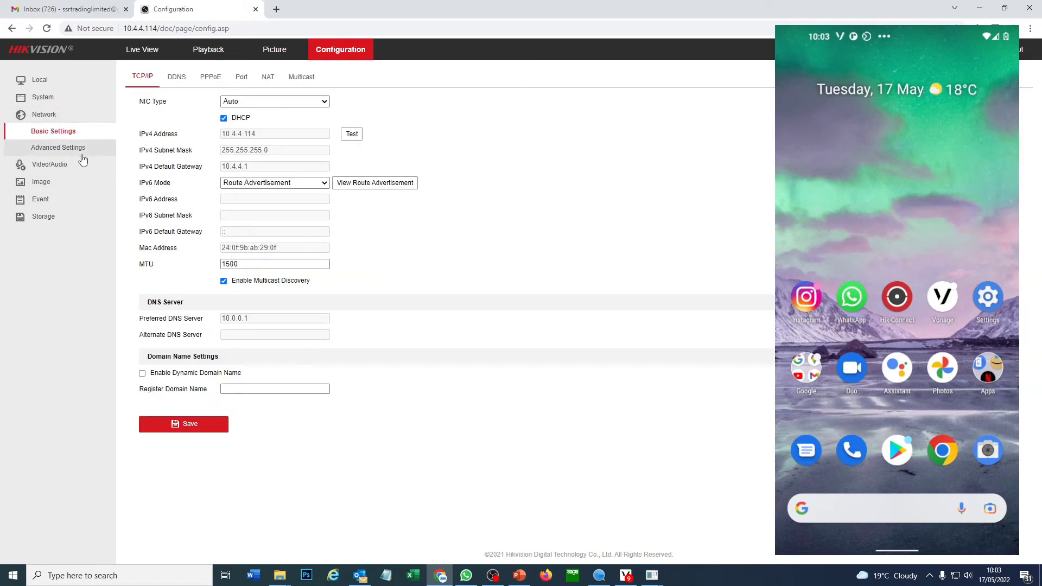
left_click(83, 156)
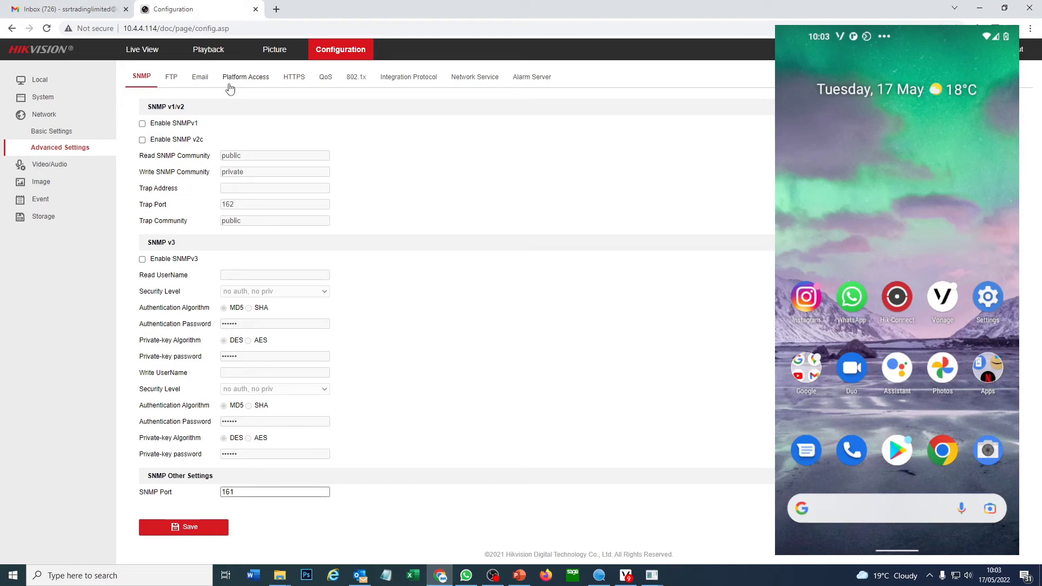
left_click(239, 75)
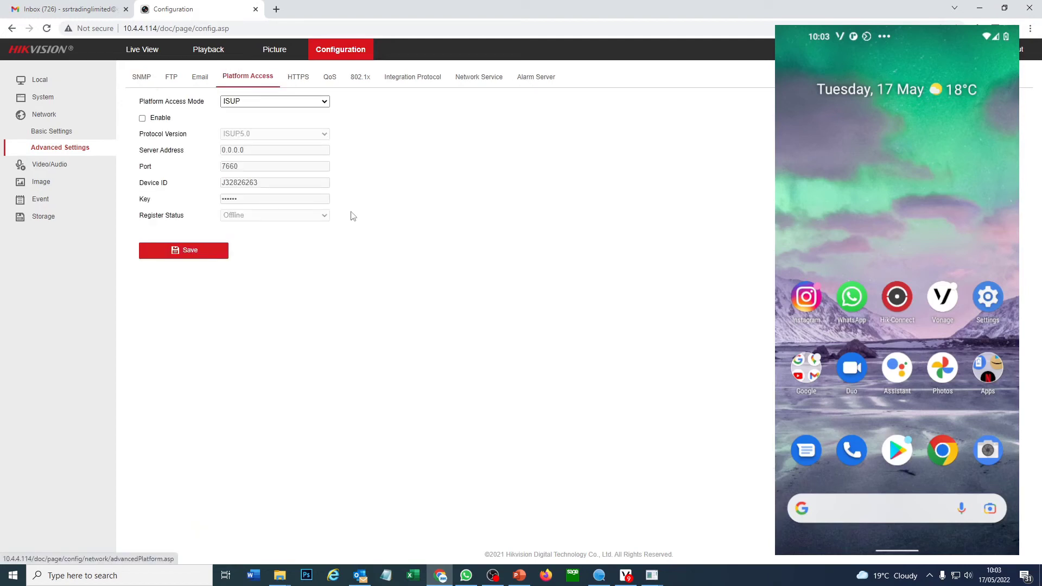
left_click(235, 102)
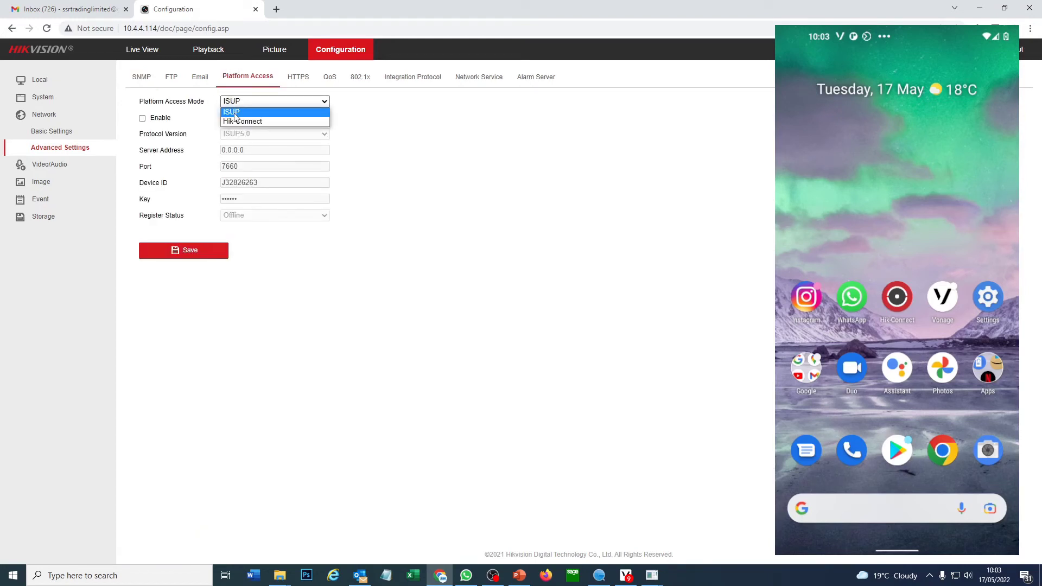
left_click(234, 116)
left_click(142, 118)
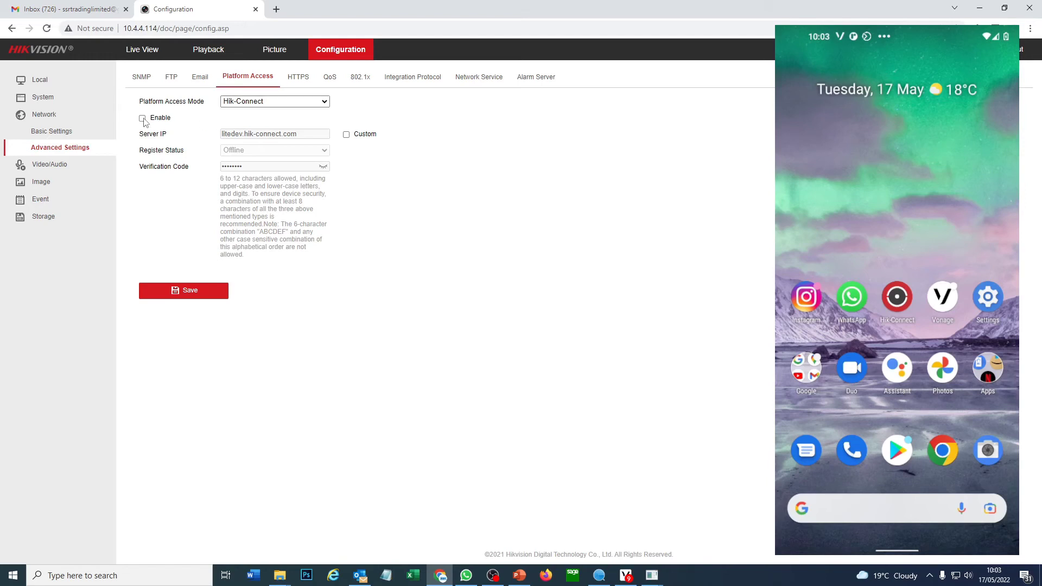
left_click(586, 293)
Replace the verification code with a new one, save, and dismiss the browser's password warning
left_click_drag(249, 166, 178, 166)
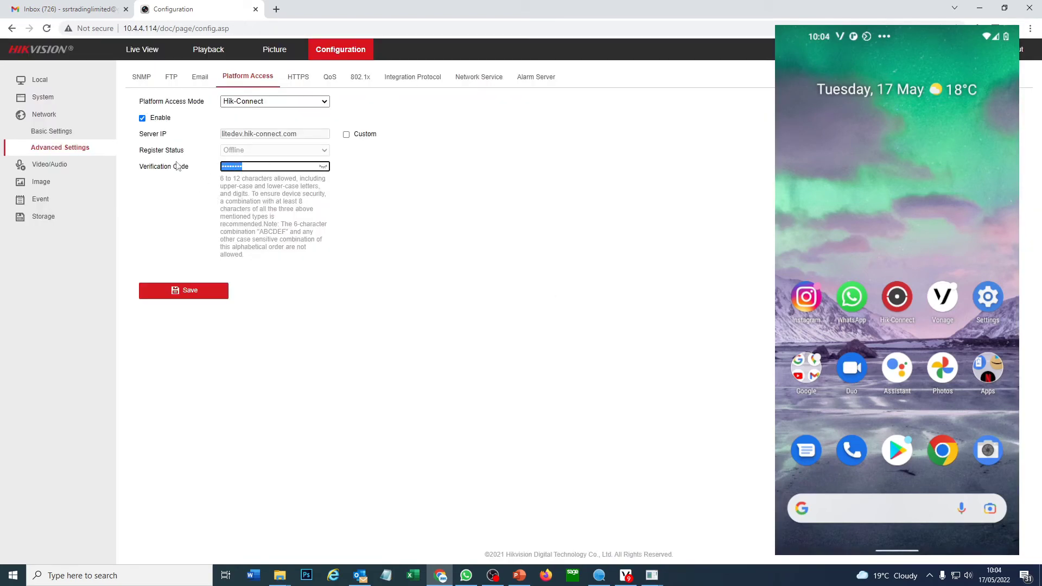
type("******")
left_click(323, 166)
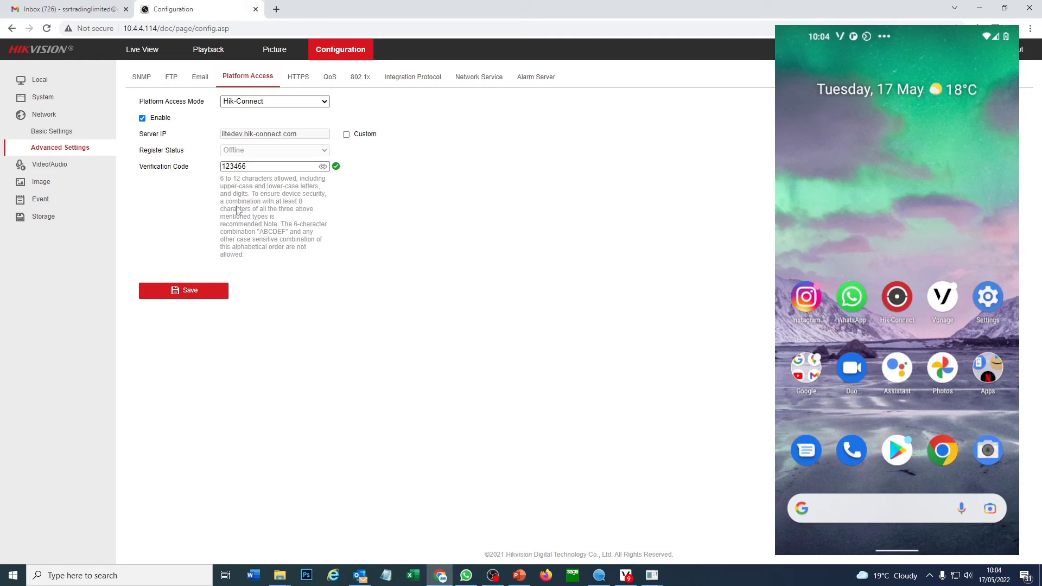
left_click(176, 290)
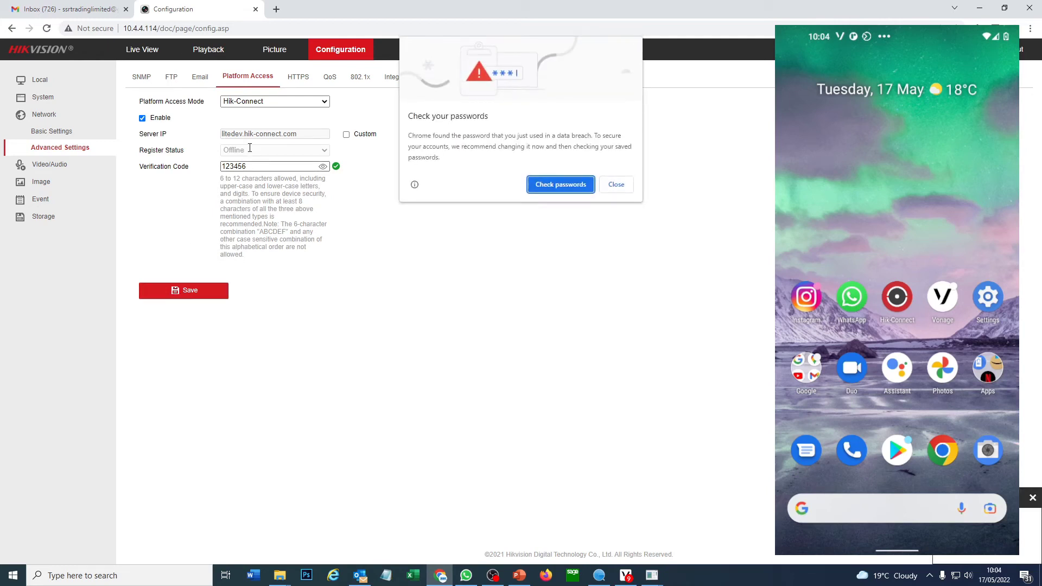
left_click(610, 184)
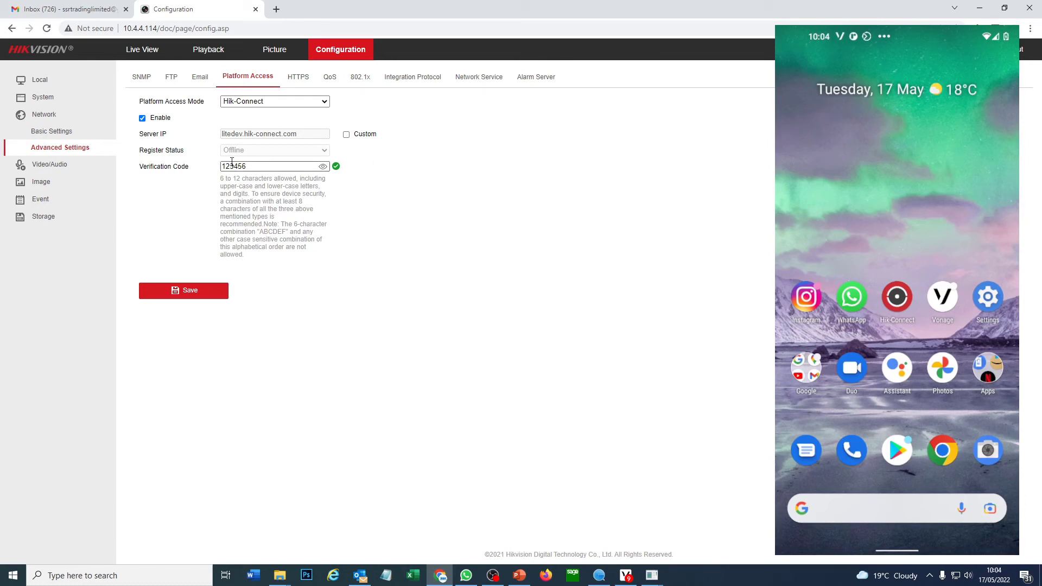
left_click(200, 77)
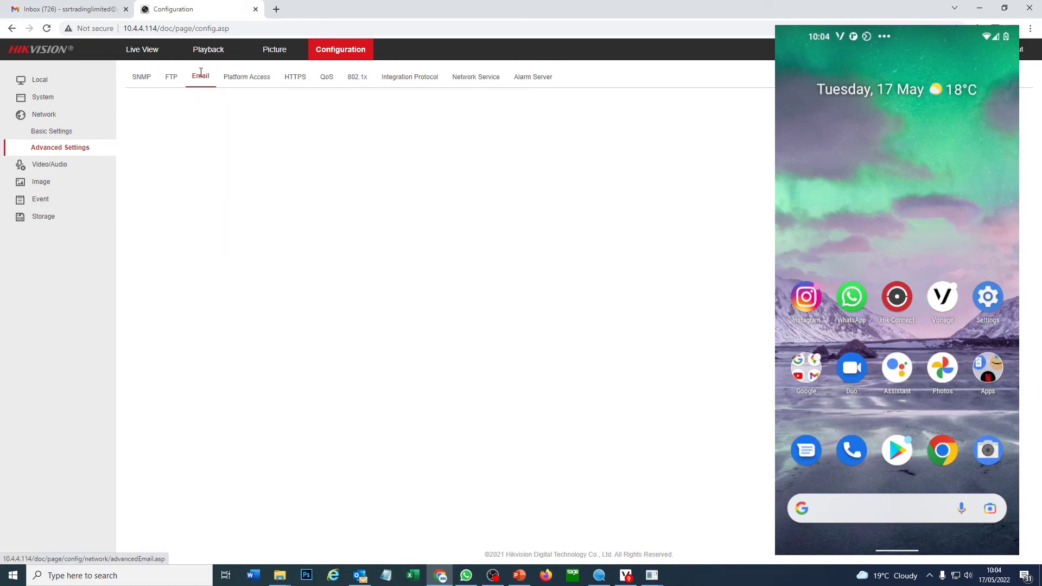
Return to the Platform Access tab to confirm the Hik-Connect register status reads Online
left_click(248, 77)
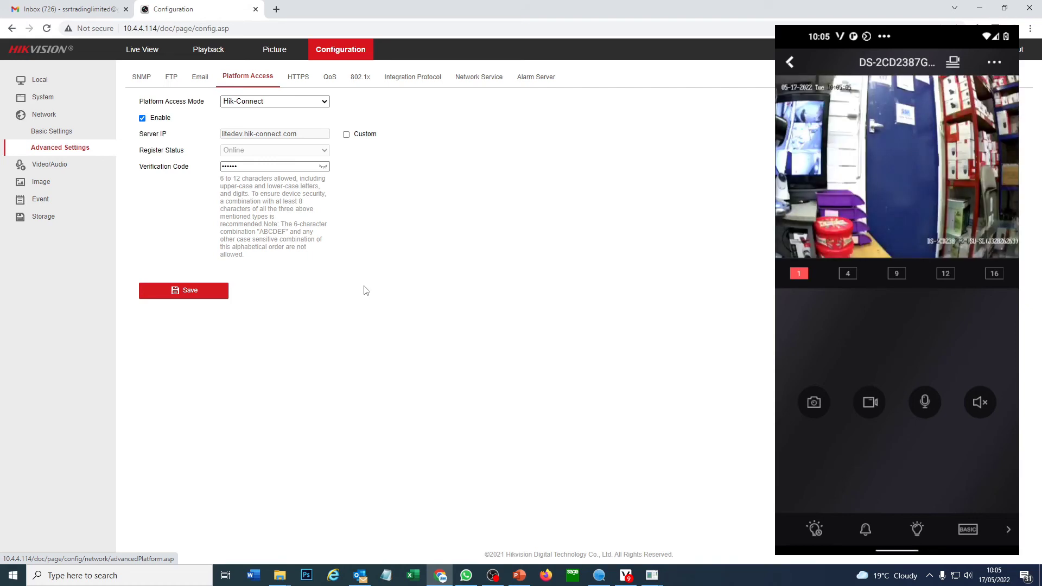
Bring up the camera's Live View page in the browser
left_click(136, 51)
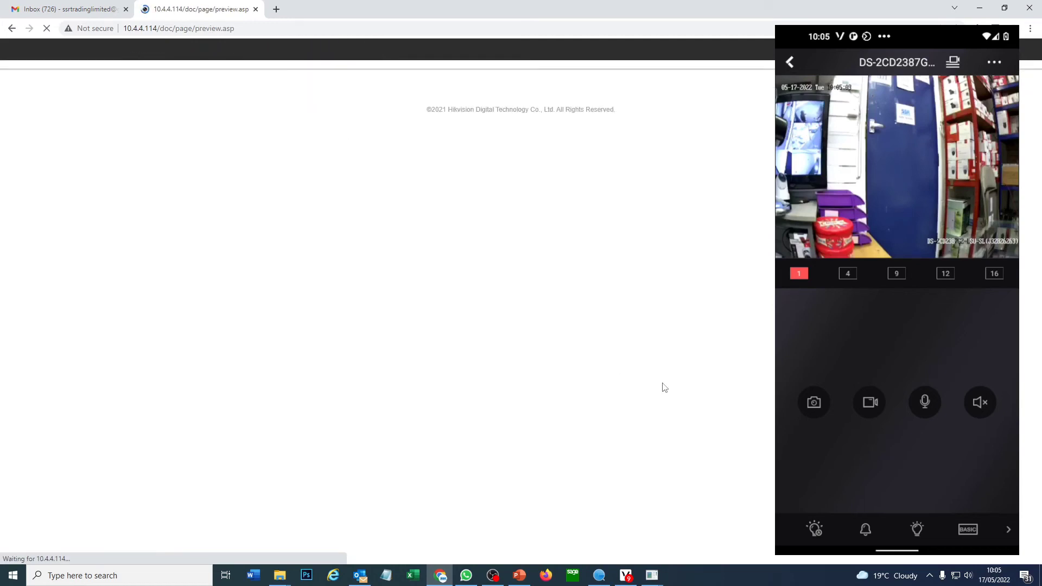